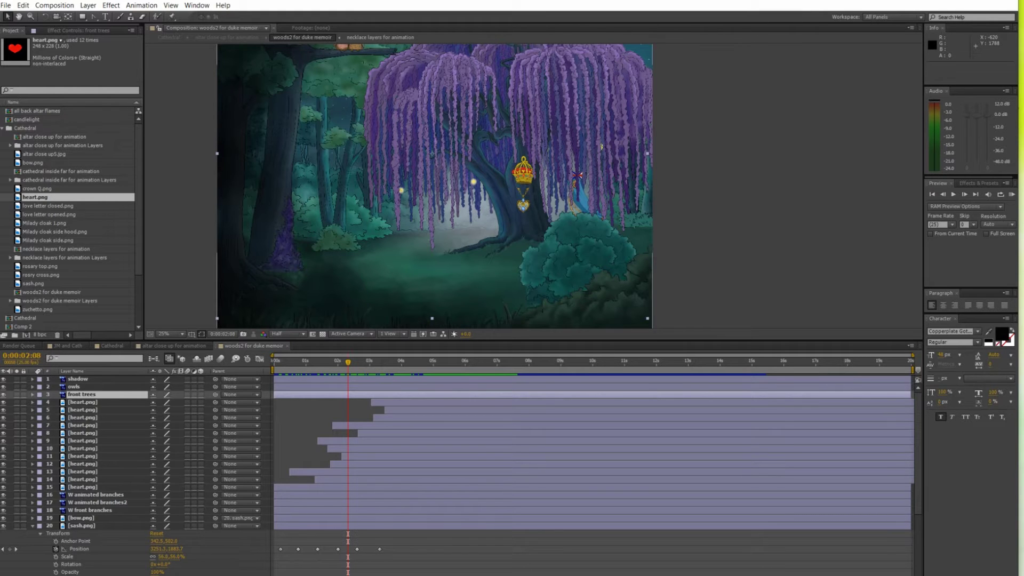
Step: Collapse the sash.png properties and lock all layers except W animated branches, W animated branches2 and W front branches
{"action": "left_click_drag", "start_coordinate": [23, 379], "coordinate": [24, 387]}
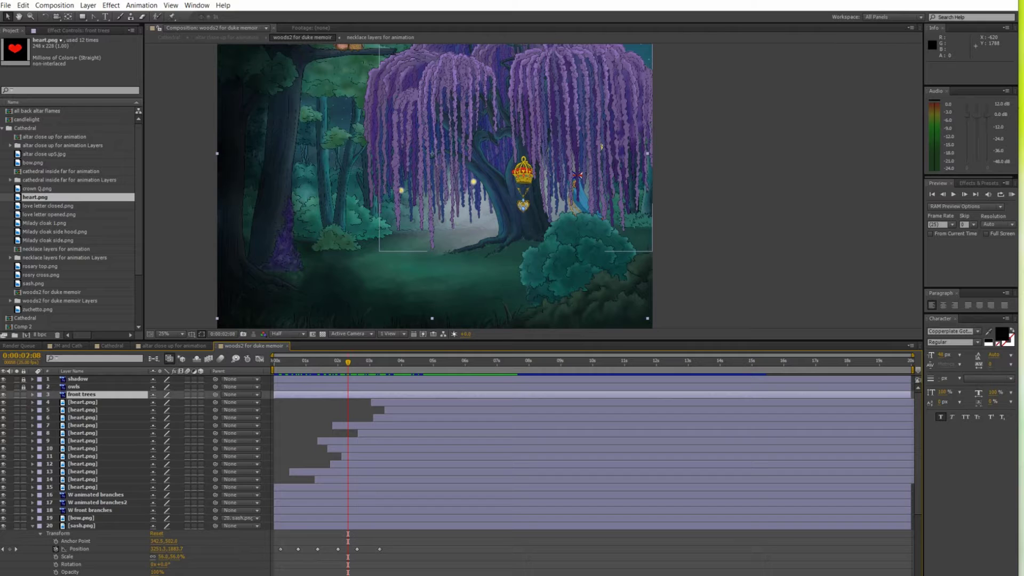
{"action": "left_click_drag", "start_coordinate": [24, 487], "coordinate": [23, 394]}
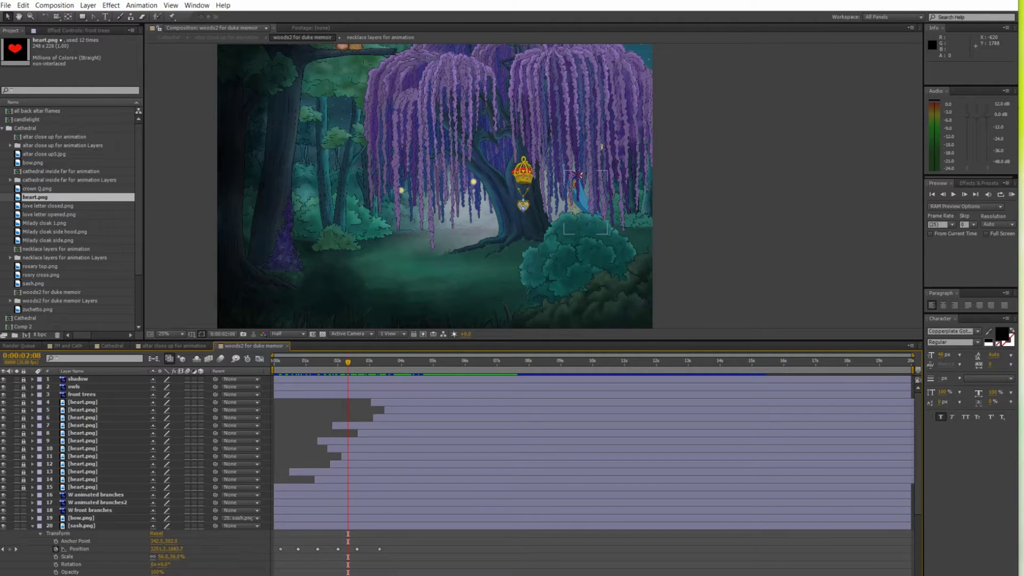
{"action": "left_click", "coordinate": [32, 526]}
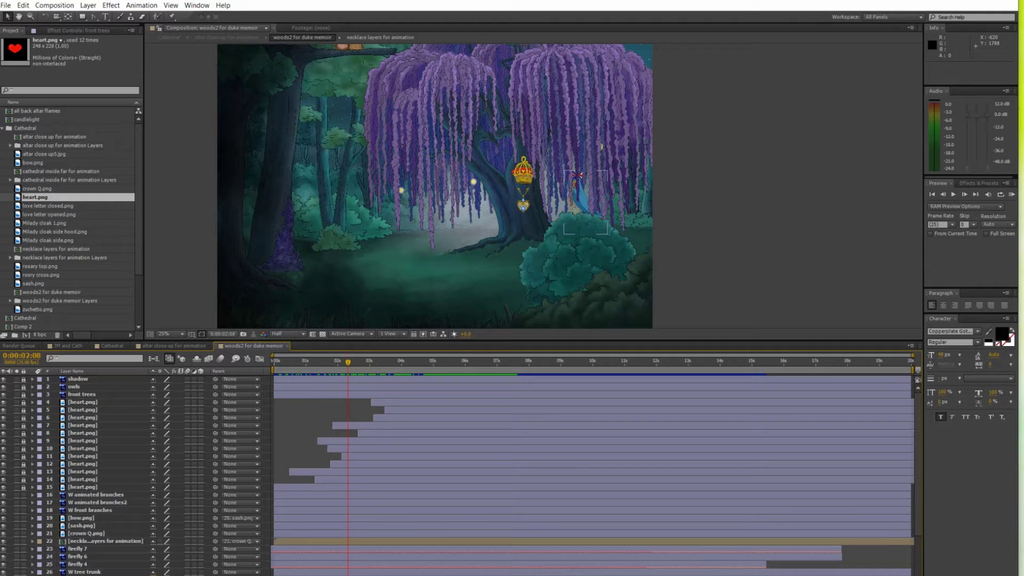
{"action": "left_click_drag", "start_coordinate": [23, 518], "coordinate": [23, 572]}
{"action": "scroll", "coordinate": [461, 472], "scroll_direction": "down", "scroll_amount": 2}
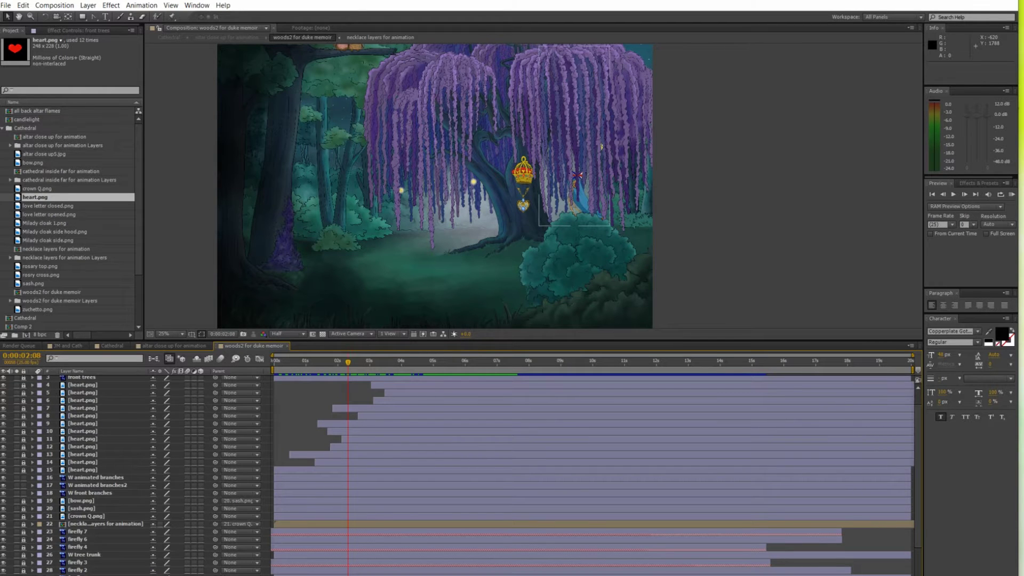
Step: Hide W animated branches2 and W front branches, keeping W animated branches selected at 0:00:00:17 for the Puppet Pin tool
{"action": "left_click", "coordinate": [96, 477]}
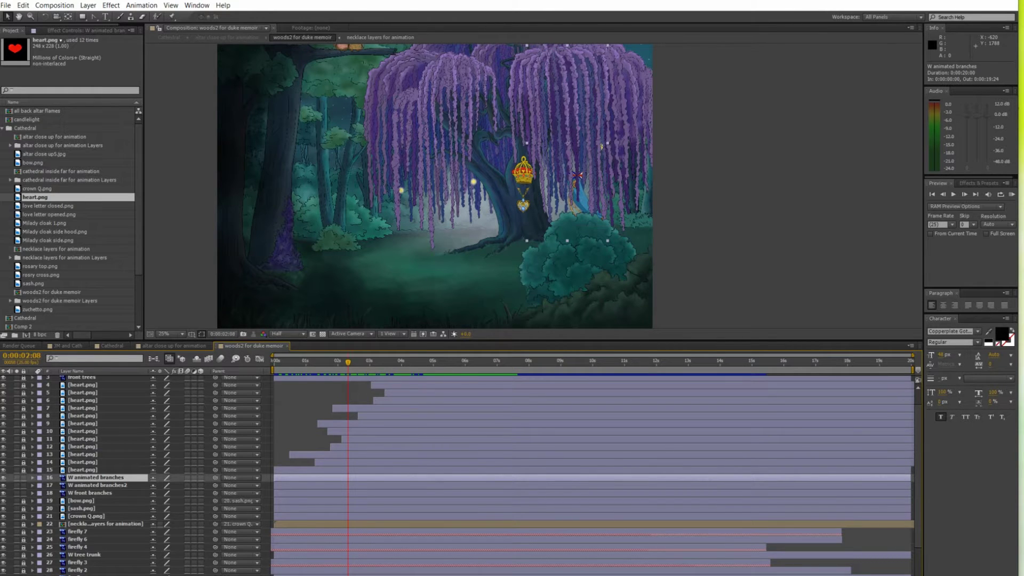
{"action": "left_click", "coordinate": [33, 477]}
{"action": "left_click", "coordinate": [40, 485]}
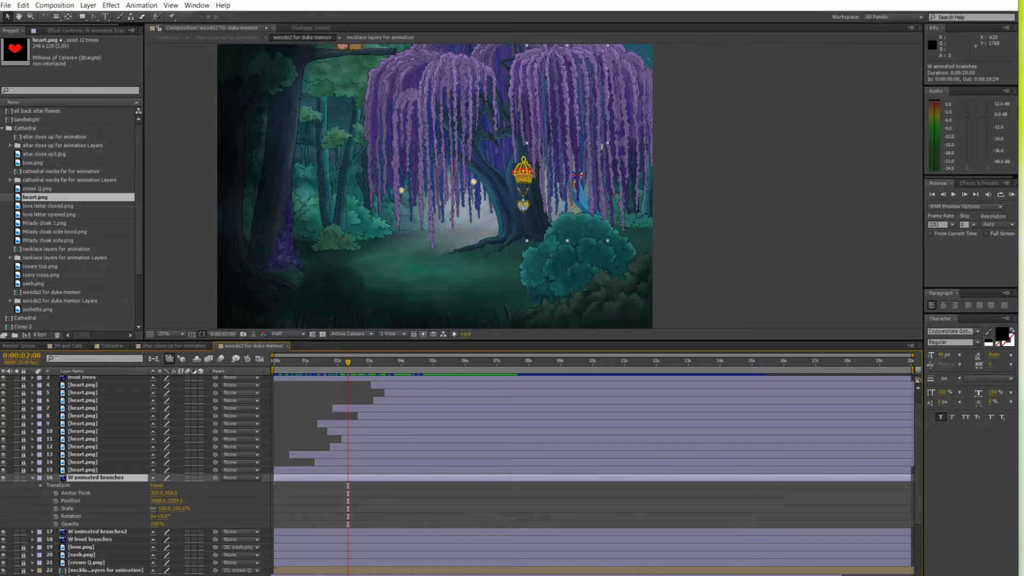
{"action": "left_click_drag", "start_coordinate": [348, 362], "coordinate": [280, 362]}
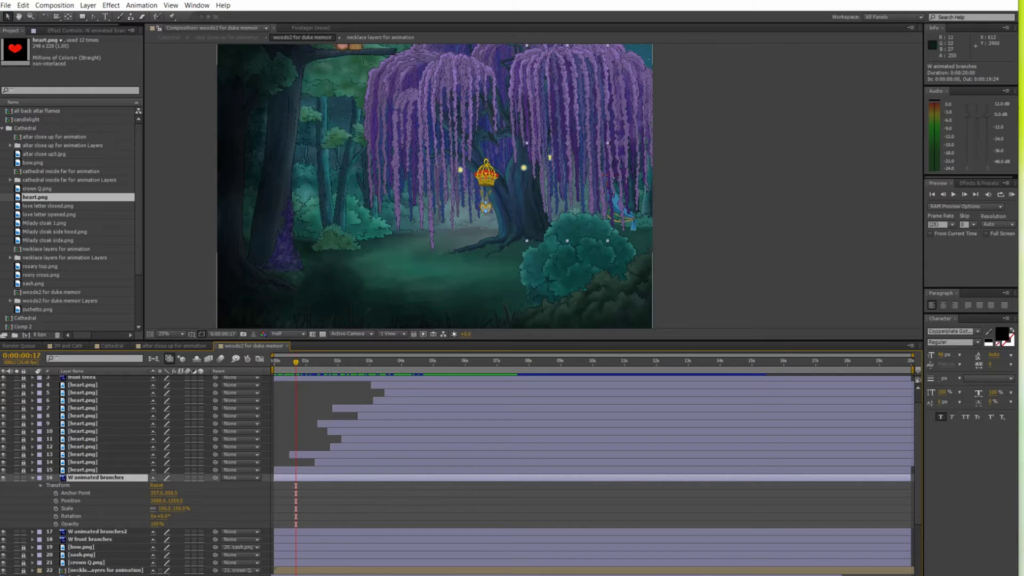
{"action": "left_click", "coordinate": [171, 16]}
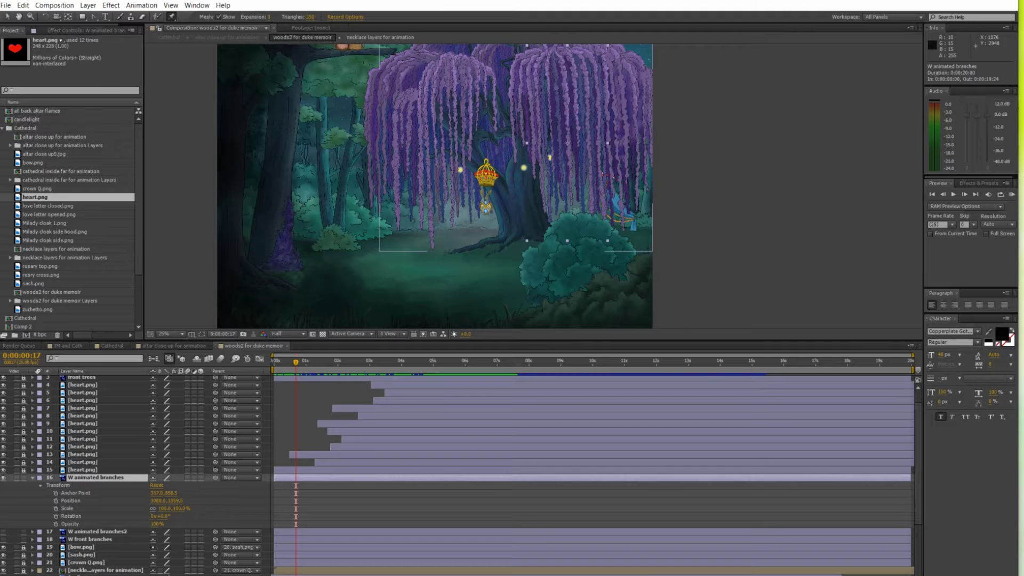
{"action": "left_click_drag", "start_coordinate": [3, 531], "coordinate": [3, 539]}
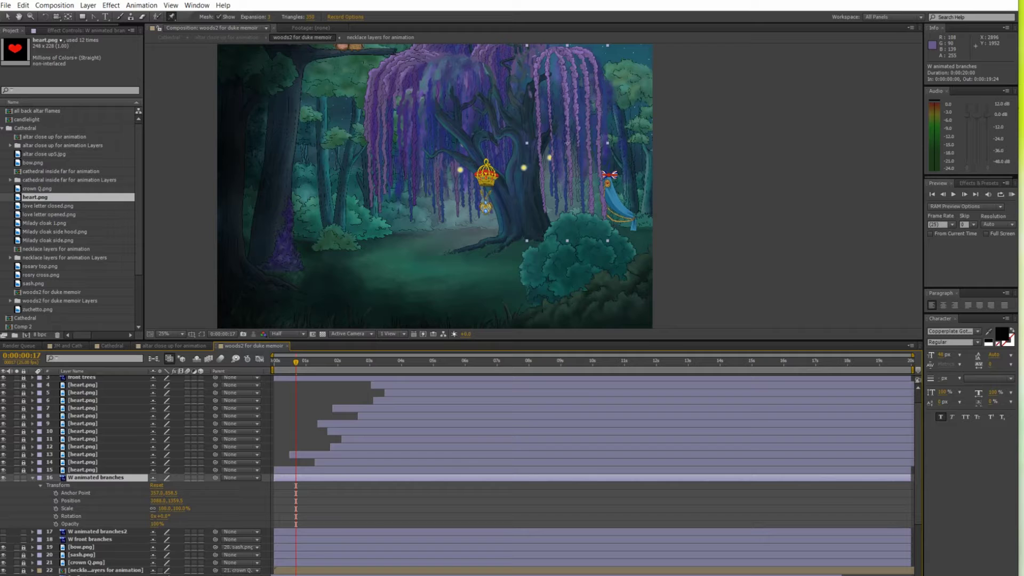
{"action": "left_click", "coordinate": [609, 174]}
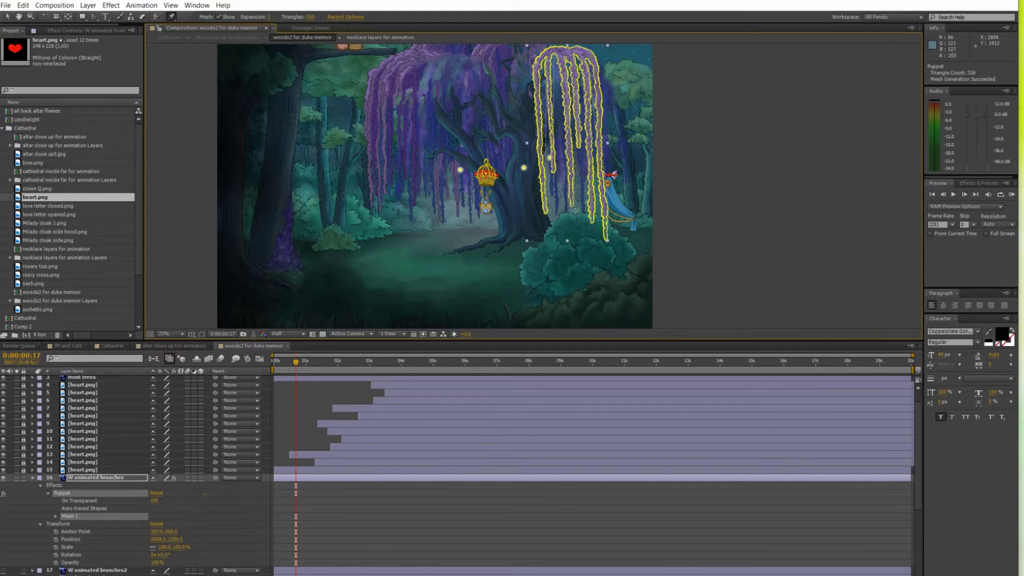
{"action": "left_click", "coordinate": [609, 174]}
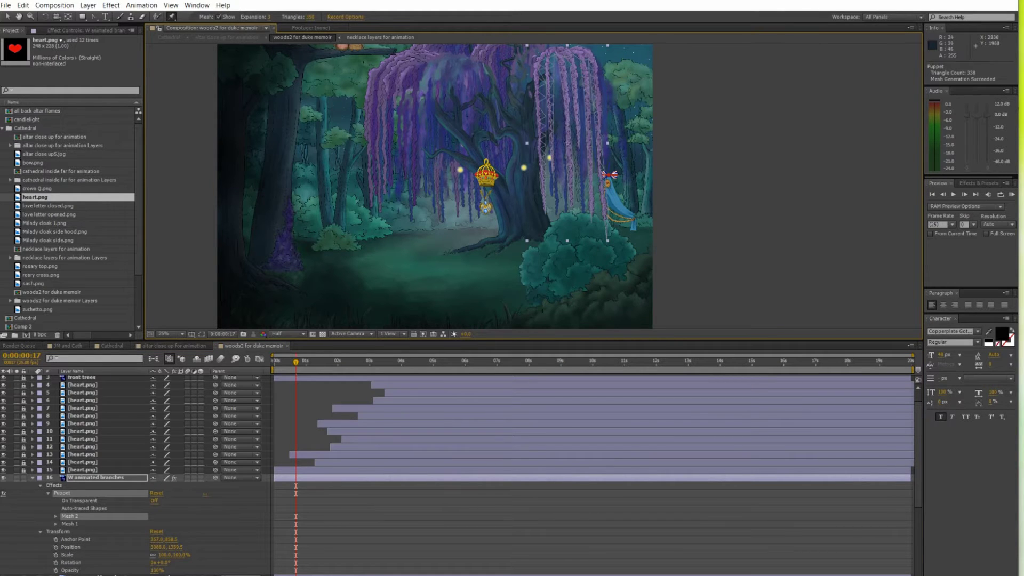
{"action": "key", "text": "ctrl+z"}
{"action": "key", "text": "ctrl+z"}
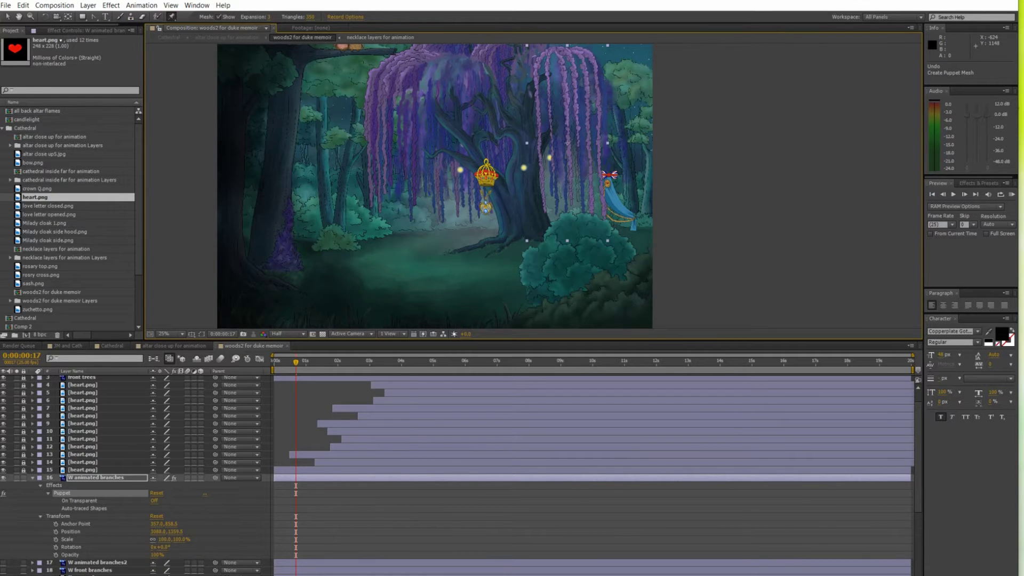
Step: Place puppet pins on the tops and hanging strands of the W animated branches layer at 0:00:00:17
{"action": "left_click", "coordinate": [96, 478]}
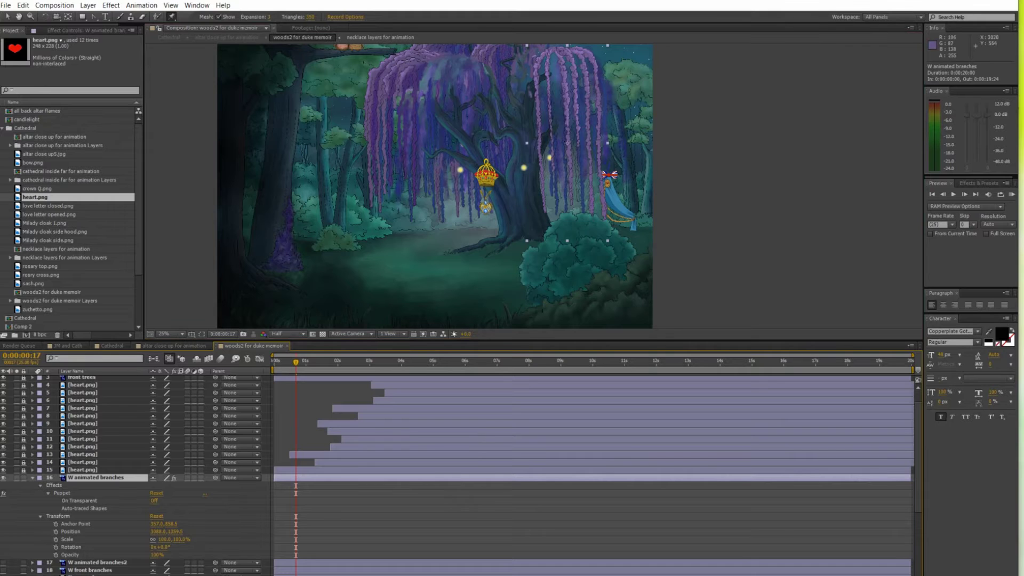
{"action": "left_click", "coordinate": [624, 114]}
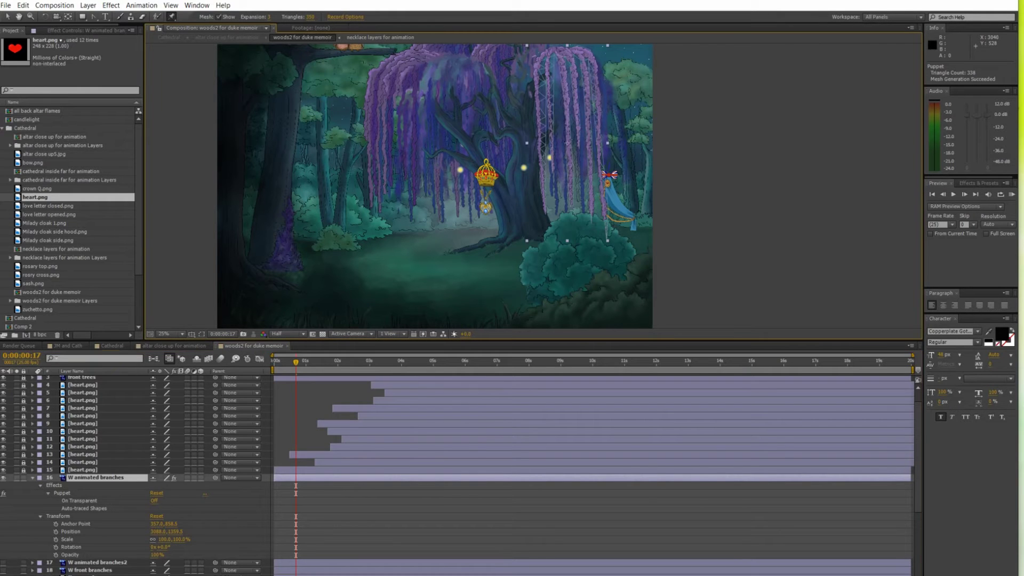
{"action": "left_click", "coordinate": [568, 50]}
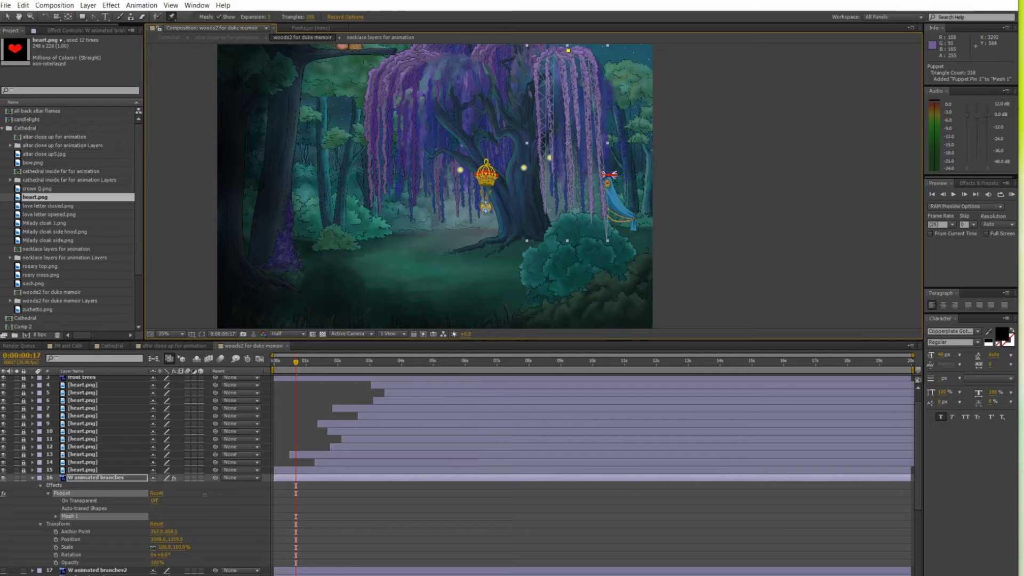
{"action": "left_click", "coordinate": [590, 53]}
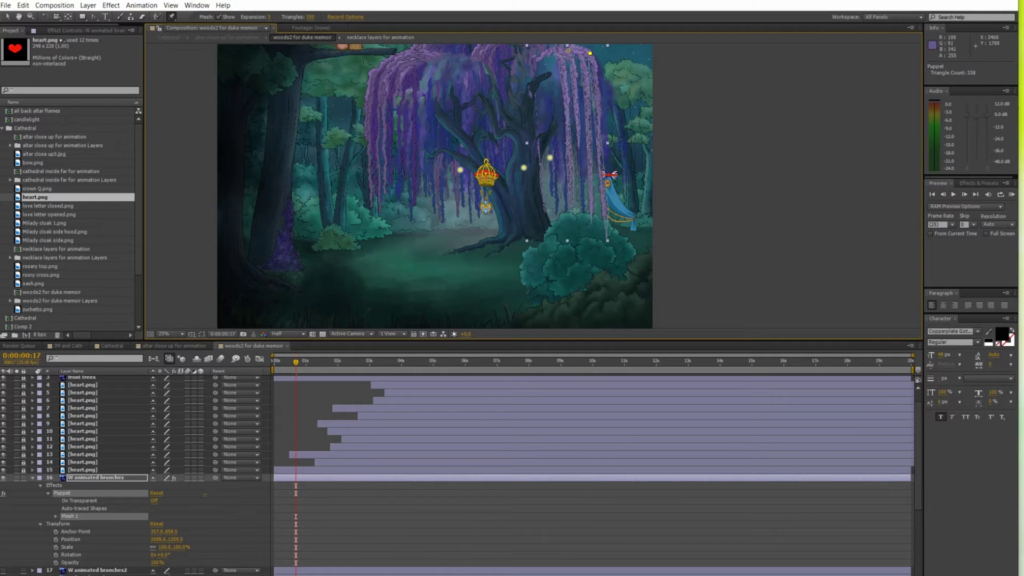
{"action": "left_click", "coordinate": [603, 184]}
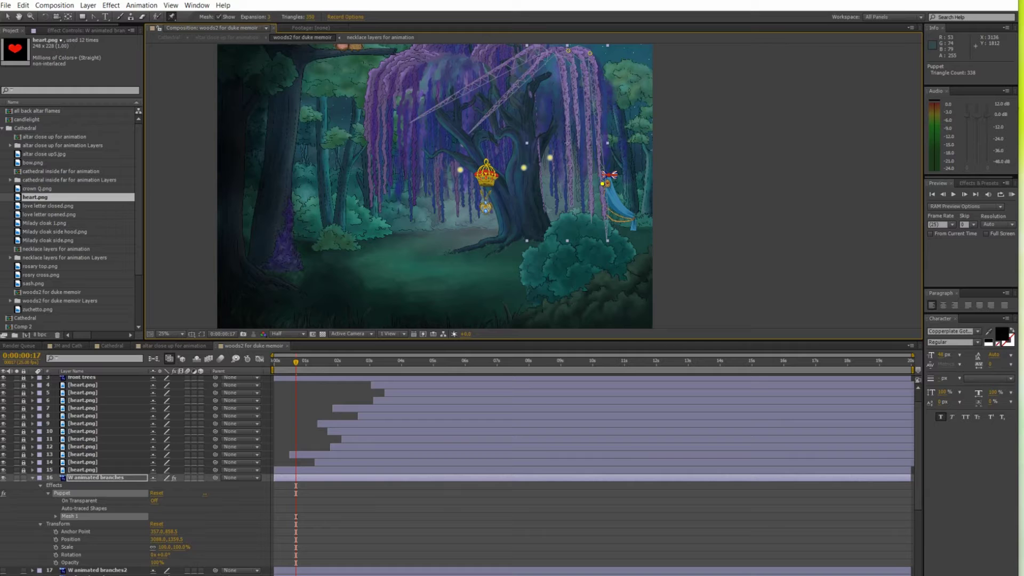
{"action": "left_click", "coordinate": [572, 196]}
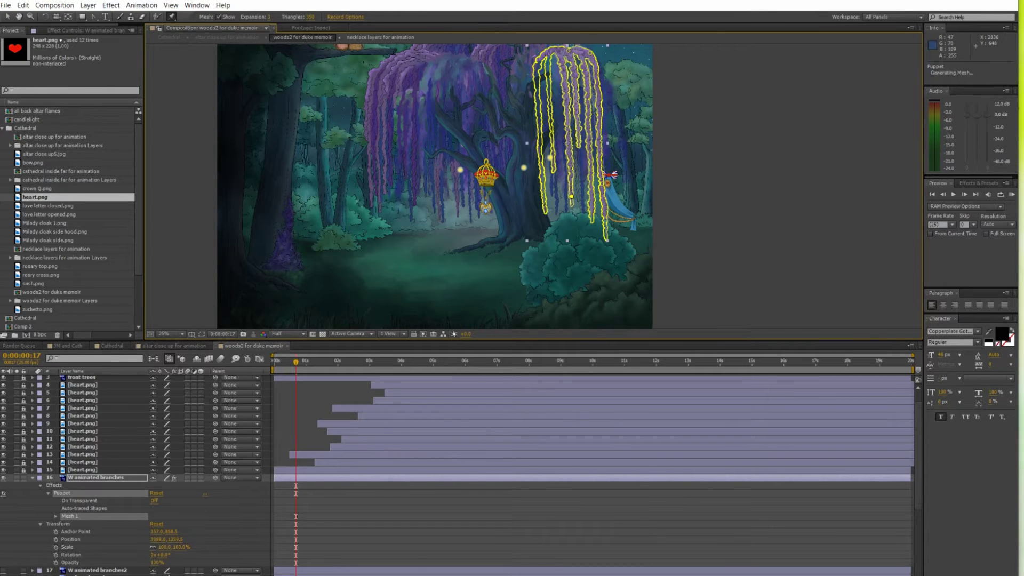
{"action": "left_click", "coordinate": [539, 62]}
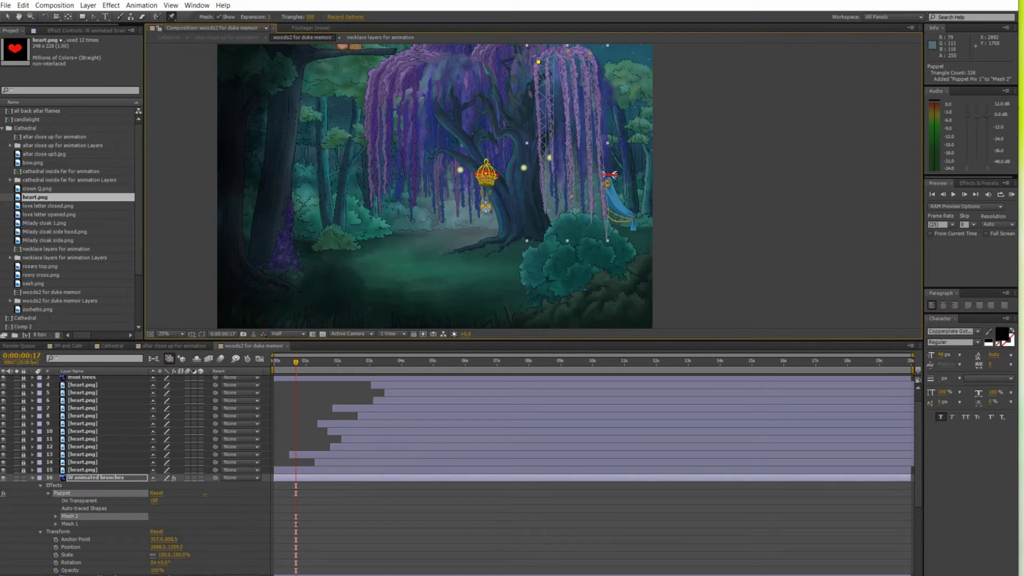
{"action": "left_click", "coordinate": [543, 180]}
{"action": "left_click", "coordinate": [551, 132]}
{"action": "left_click", "coordinate": [70, 524]}
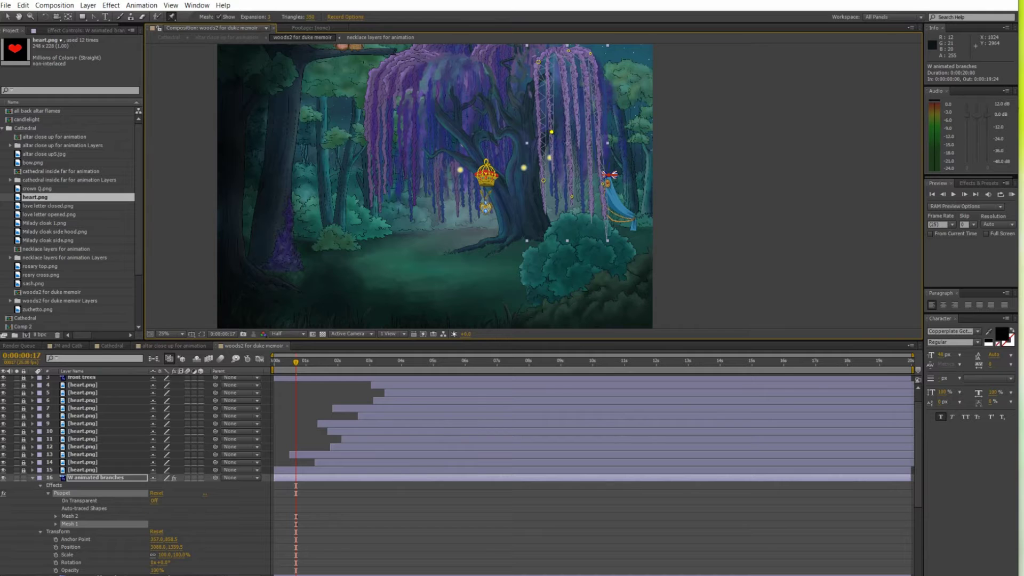
{"action": "key", "text": "Delete"}
{"action": "key", "text": "ctrl+z"}
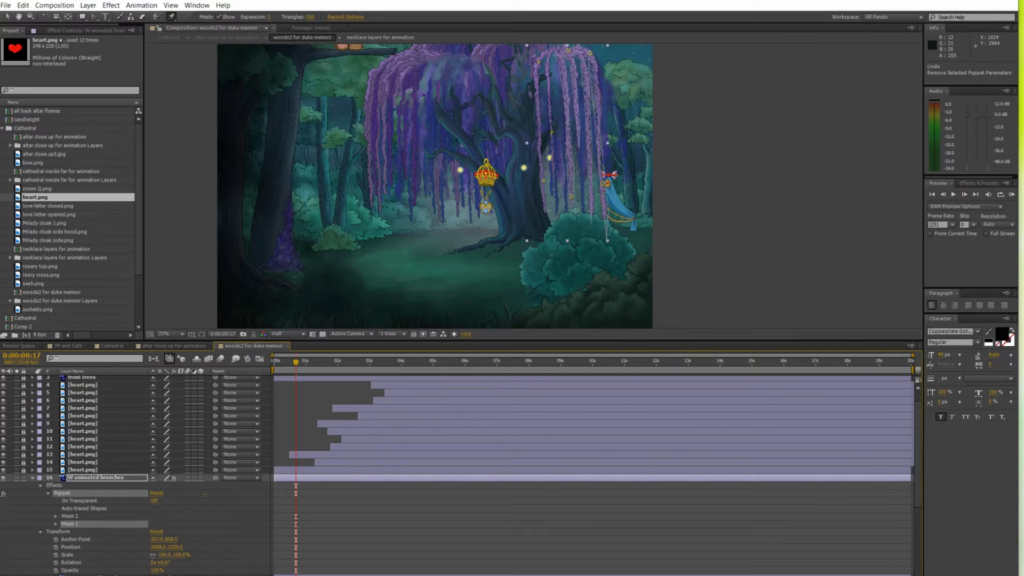
Step: Reveal the position keyframes of Mesh 1's four pins and try moving Puppet Pin 3 at 0:00:00:24
{"action": "left_click", "coordinate": [64, 480]}
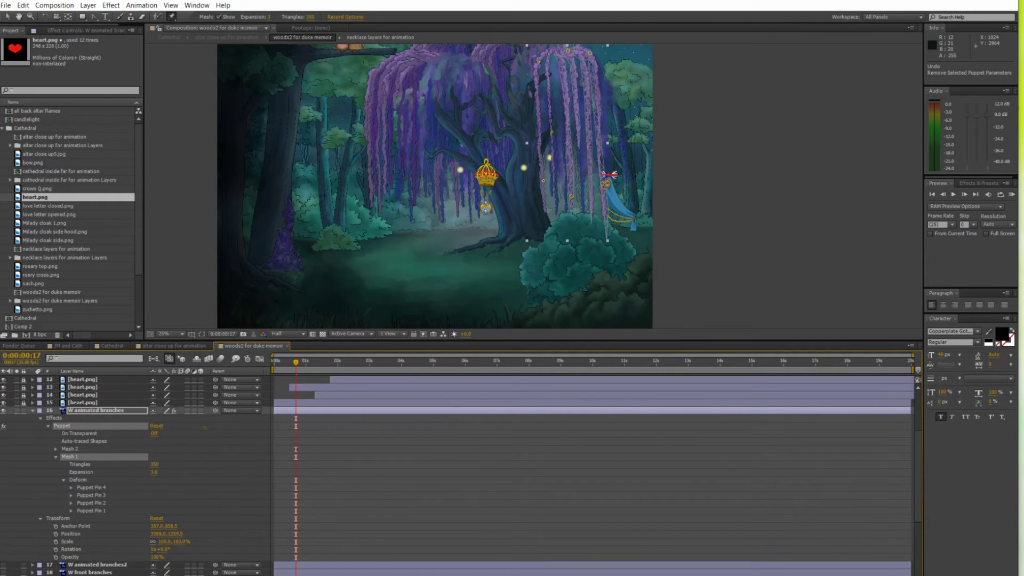
{"action": "left_click", "coordinate": [71, 496]}
{"action": "left_click", "coordinate": [71, 511]}
{"action": "left_click", "coordinate": [71, 526]}
{"action": "left_click", "coordinate": [70, 487]}
{"action": "key", "text": "space"}
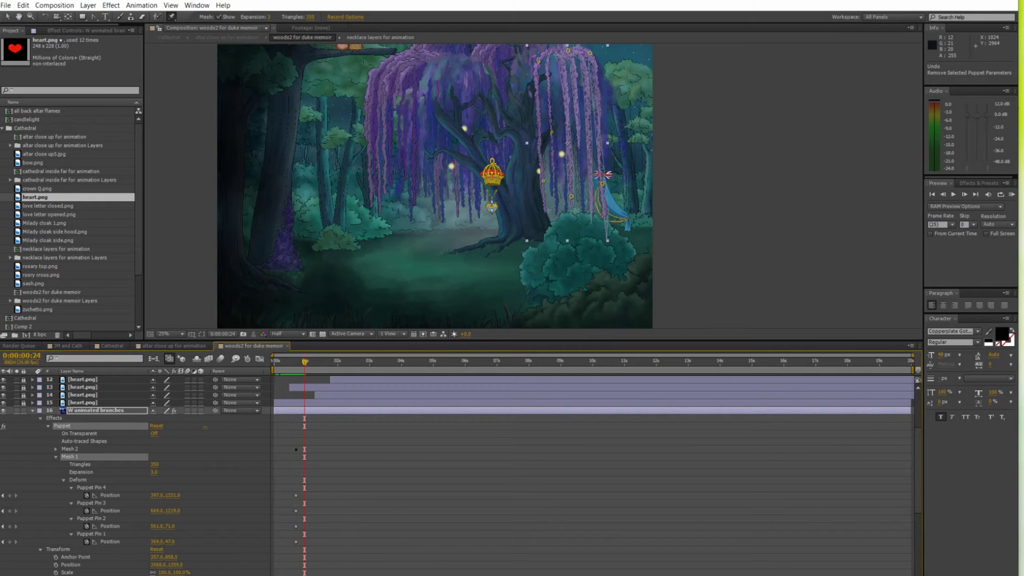
{"action": "left_click", "coordinate": [295, 496]}
{"action": "left_click", "coordinate": [7, 17]}
{"action": "left_click_drag", "start_coordinate": [602, 183], "coordinate": [600, 183]}
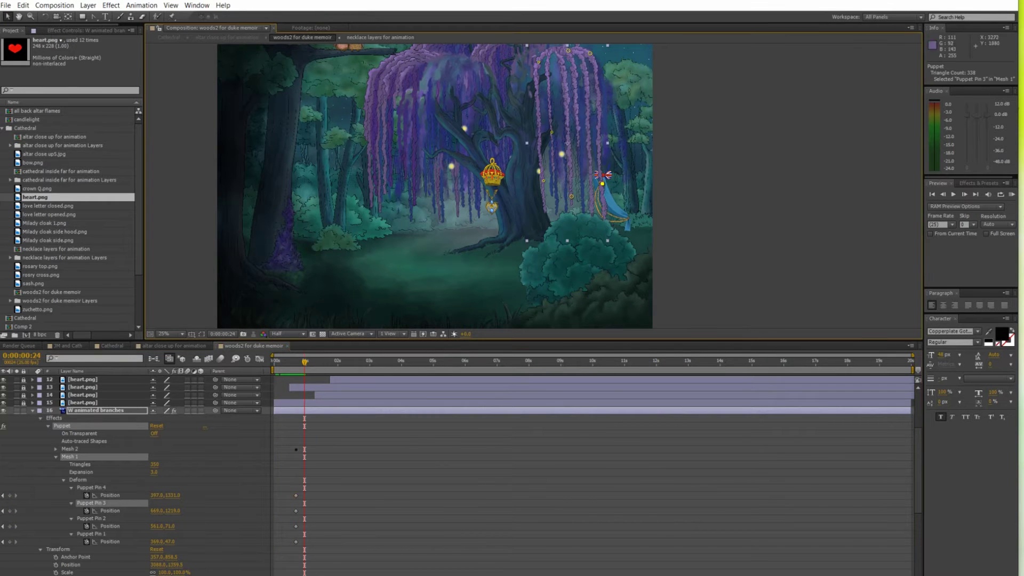
Step: Undo the puppet pin move and delete the Puppet effect from the W animated branches layer
{"action": "left_click", "coordinate": [70, 448]}
{"action": "key", "text": "Delete"}
{"action": "key", "text": "ctrl+z"}
{"action": "key", "text": "ctrl+z"}
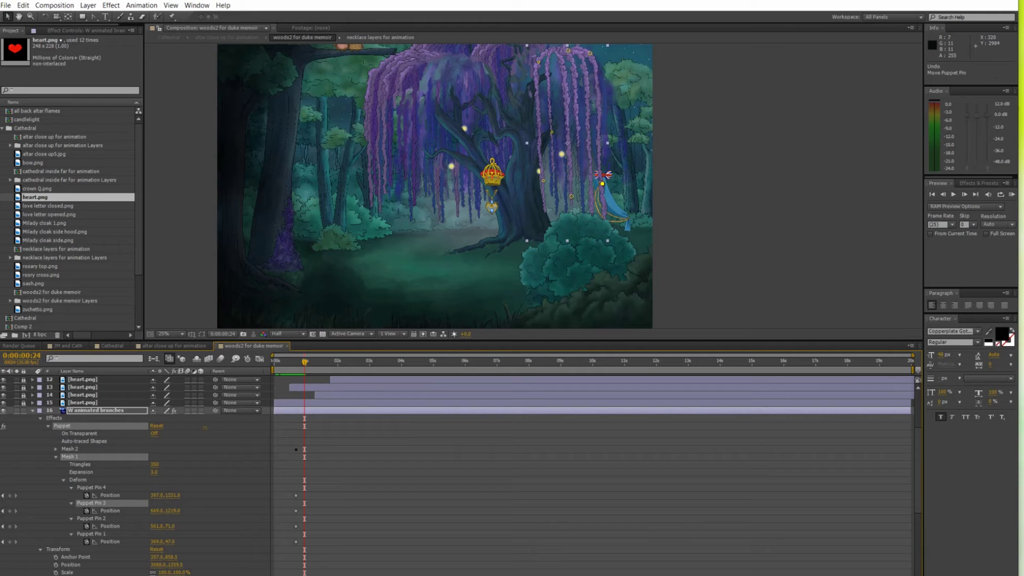
{"action": "left_click", "coordinate": [62, 425]}
{"action": "key", "text": "Delete"}
Step: Pin the W animated branches layer anew at 0:00:00:24, placing puppet pins on the strands' tops, middles and lower ends
{"action": "scroll", "coordinate": [533, 187], "scroll_direction": "up", "scroll_amount": 2}
{"action": "left_click_drag", "start_coordinate": [533, 341], "coordinate": [534, 404]}
{"action": "left_click_drag", "start_coordinate": [533, 186], "coordinate": [426, 280]}
{"action": "left_click", "coordinate": [171, 16]}
{"action": "key", "text": "ctrl+shift+z"}
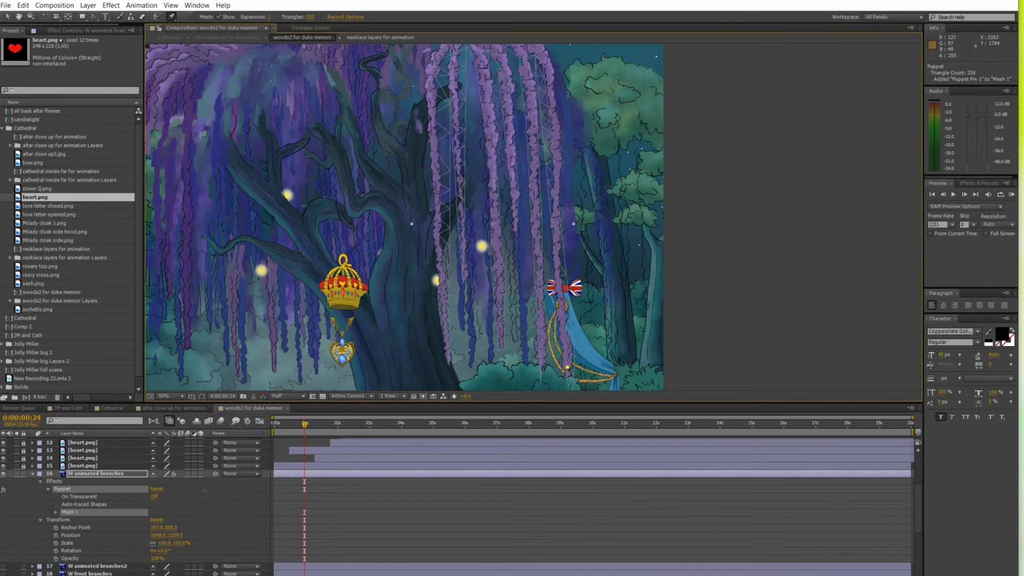
{"action": "left_click_drag", "start_coordinate": [437, 69], "coordinate": [435, 123]}
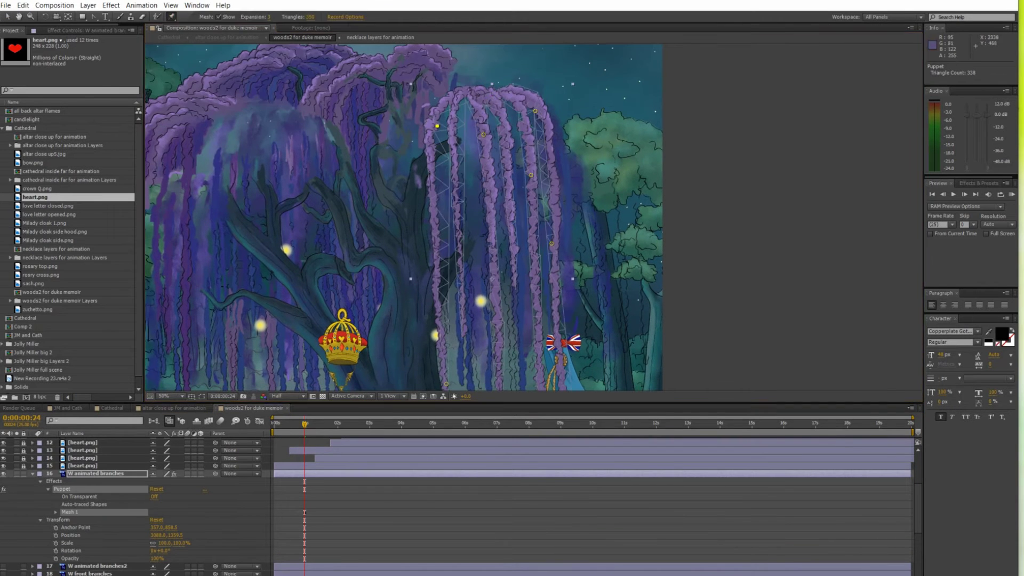
{"action": "left_click", "coordinate": [460, 218]}
{"action": "key", "text": "v"}
Step: Expand Mesh 1's Deform group and reveal the Position property of its puppet pins
{"action": "left_click", "coordinate": [55, 511]}
{"action": "left_click_drag", "start_coordinate": [460, 218], "coordinate": [435, 120]}
{"action": "left_click", "coordinate": [63, 535]}
{"action": "scroll", "coordinate": [79, 534], "scroll_direction": "down", "scroll_amount": 2}
{"action": "scroll", "coordinate": [80, 512], "scroll_direction": "down", "scroll_amount": 3}
{"action": "left_click", "coordinate": [71, 511]}
{"action": "left_click", "coordinate": [540, 324]}
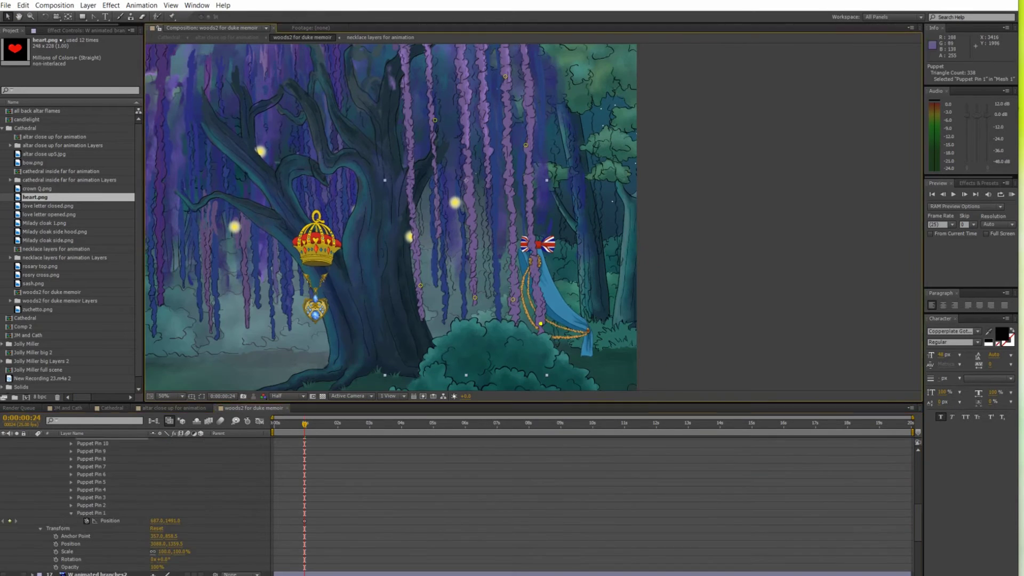
{"action": "left_click", "coordinate": [71, 503]}
{"action": "left_click", "coordinate": [70, 496]}
{"action": "left_click", "coordinate": [71, 488]}
{"action": "scroll", "coordinate": [80, 496], "scroll_direction": "down", "scroll_amount": 2}
Step: Select the Position keyframes of all Mesh 1 puppet pins and shift them earlier, near the composition's start
{"action": "left_click_drag", "start_coordinate": [305, 424], "coordinate": [274, 424]}
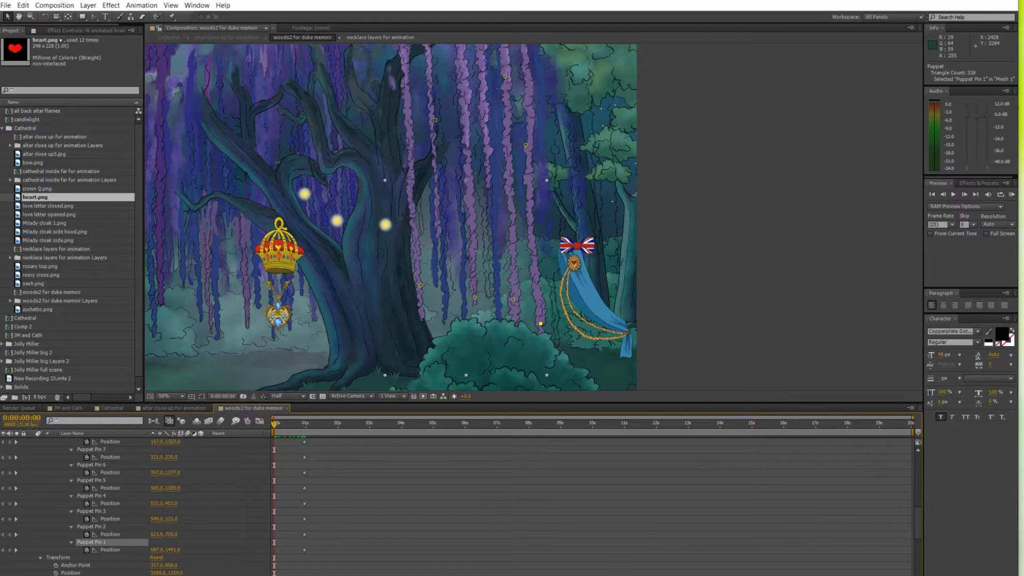
{"action": "left_click_drag", "start_coordinate": [373, 402], "coordinate": [373, 368]}
{"action": "left_click_drag", "start_coordinate": [917, 511], "coordinate": [917, 486]}
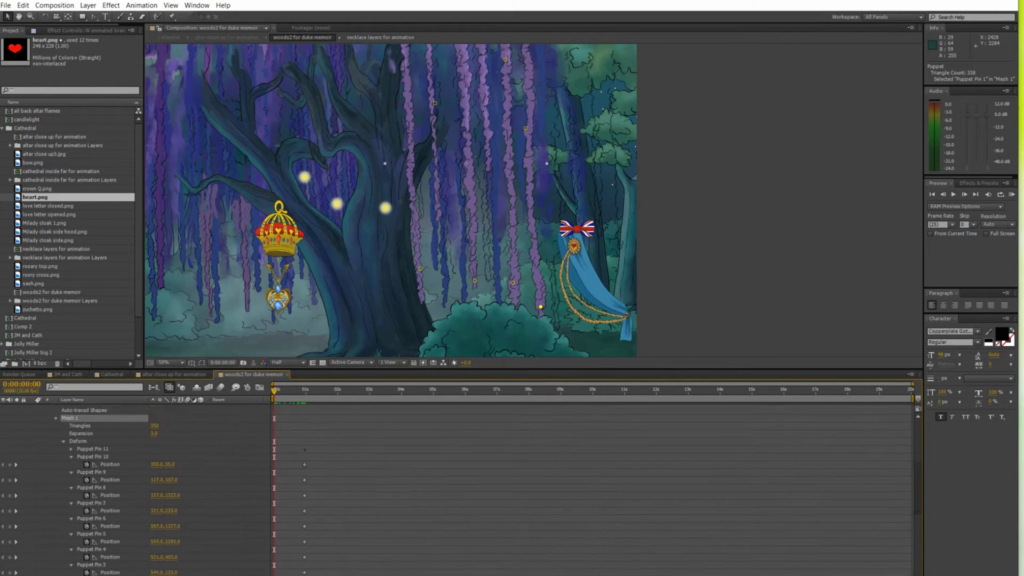
{"action": "left_click_drag", "start_coordinate": [294, 435], "coordinate": [330, 575]}
{"action": "left_click_drag", "start_coordinate": [305, 506], "coordinate": [288, 506]}
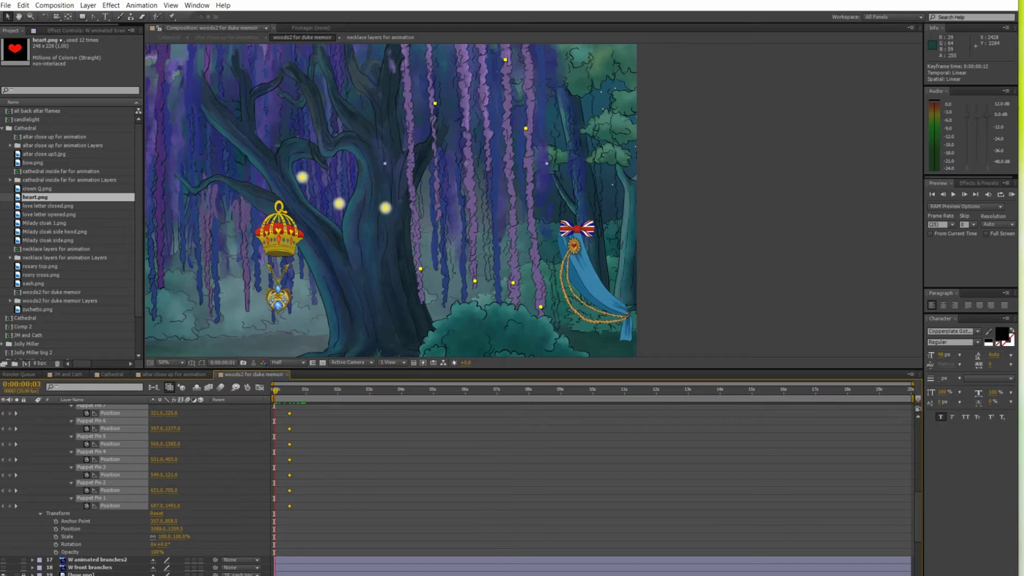
Step: Keyframe a sway at 0:00:00:21 by moving Puppet Pin 1 to about 647, 1493 and nudging Puppet Pin 2, and preview it
{"action": "left_click_drag", "start_coordinate": [274, 391], "coordinate": [301, 391]}
{"action": "left_click", "coordinate": [330, 431]}
{"action": "left_click", "coordinate": [540, 307]}
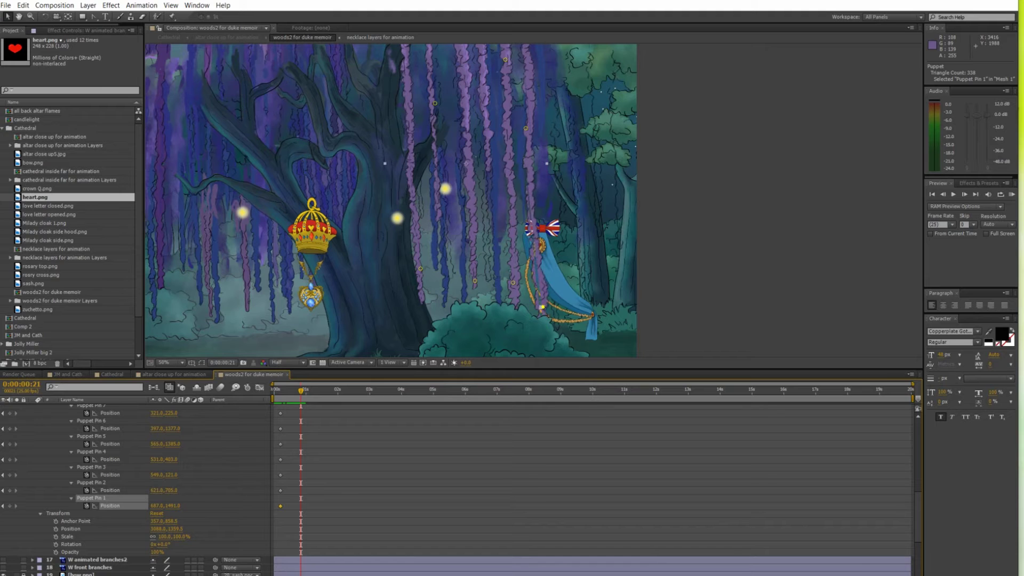
{"action": "left_click_drag", "start_coordinate": [540, 307], "coordinate": [538, 309]}
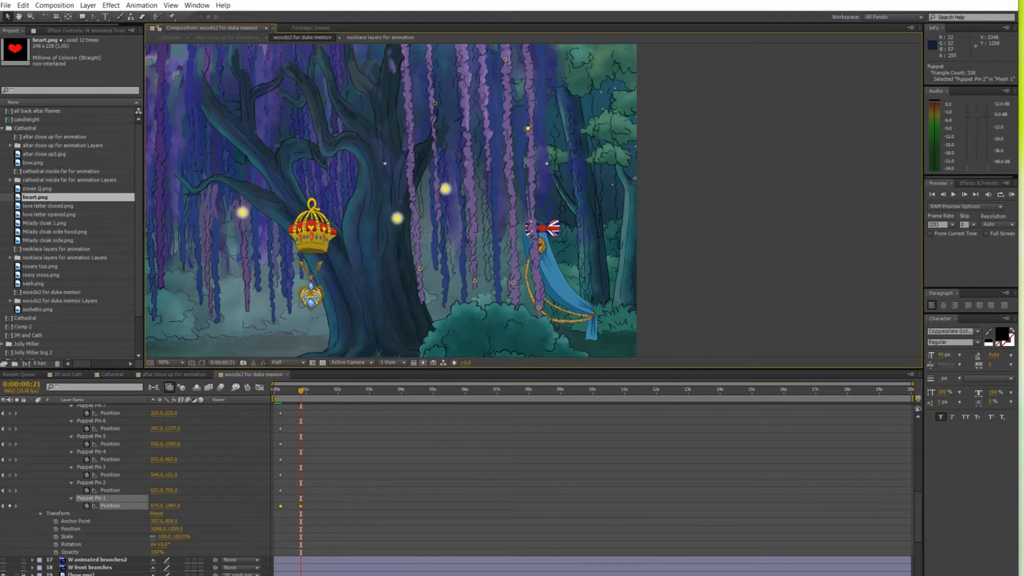
{"action": "left_click", "coordinate": [525, 129]}
{"action": "left_click_drag", "start_coordinate": [525, 128], "coordinate": [525, 127]}
{"action": "mouse_move", "coordinate": [301, 390]}
{"action": "left_mouse_down"}
{"action": "mouse_move", "coordinate": [288, 390]}
{"action": "mouse_move", "coordinate": [301, 390]}
{"action": "left_mouse_up"}
{"action": "left_click", "coordinate": [538, 307]}
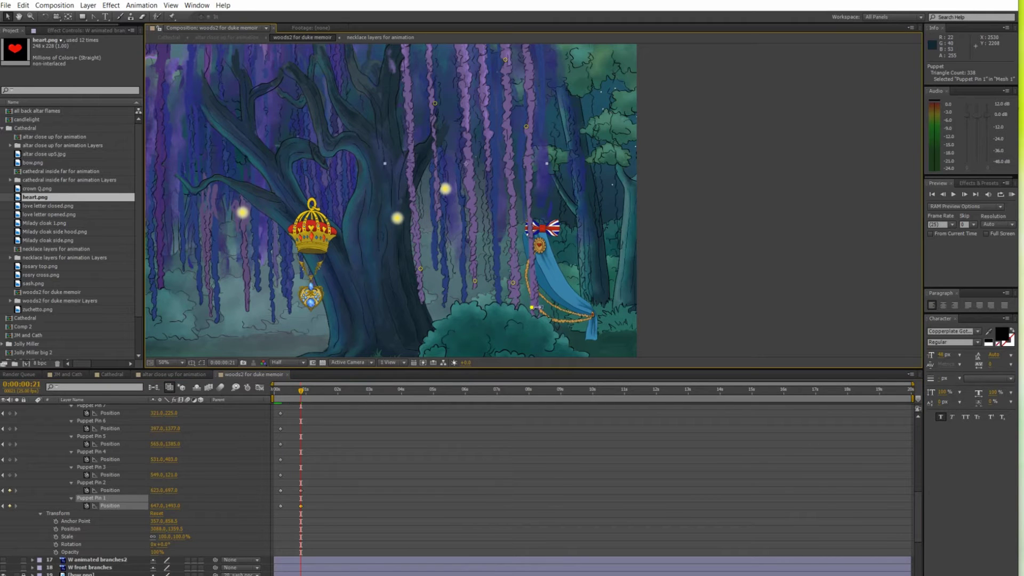
{"action": "key", "text": "space"}
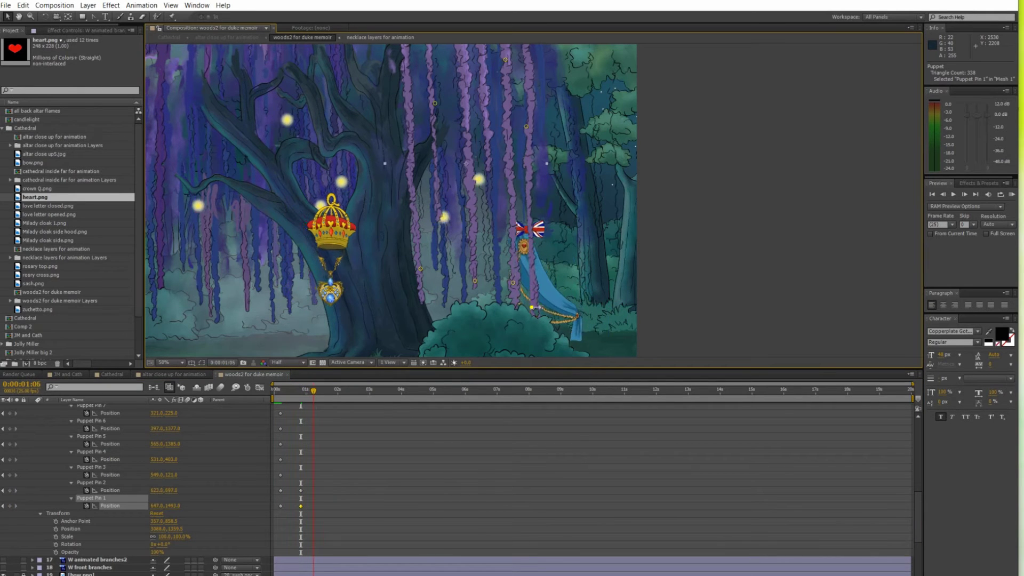
Step: Keyframe a sway for Puppet Pin 5 at 0:00:00:21 and 0:00:01:13, moving it to about 567, 1403 at the second time, and preview it
{"action": "key", "text": "space"}
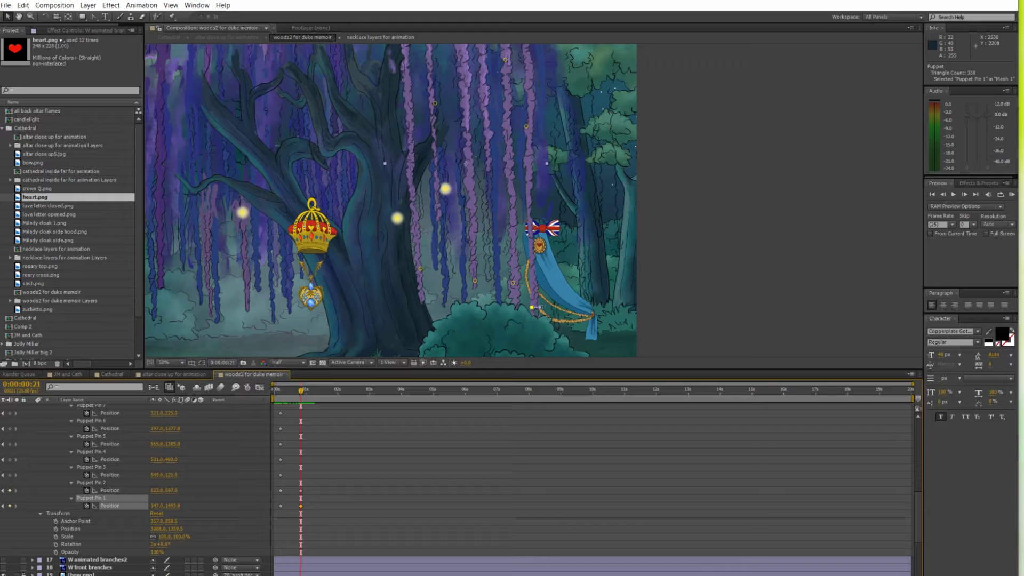
{"action": "left_click", "coordinate": [281, 490]}
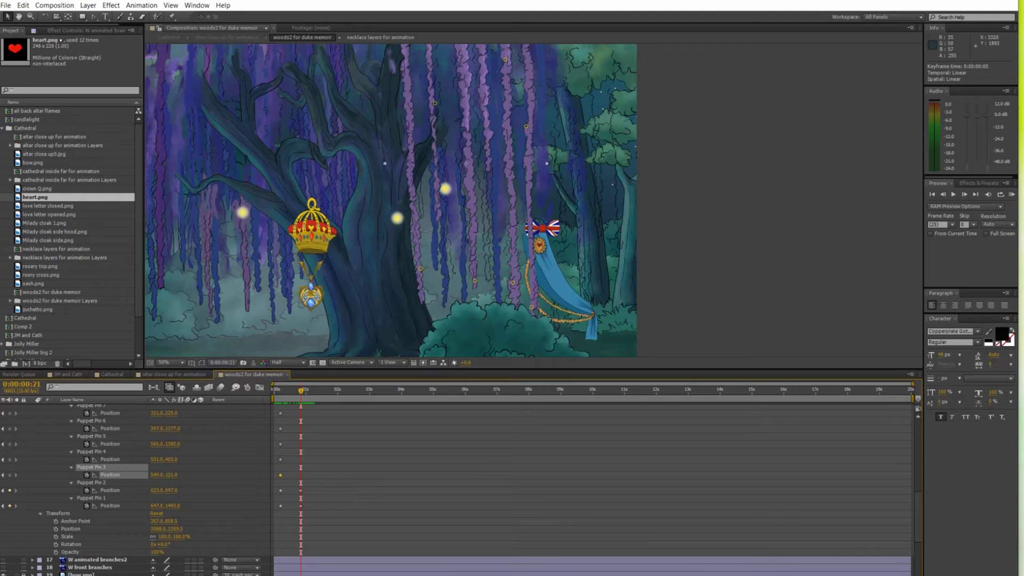
{"action": "left_click", "coordinate": [513, 284]}
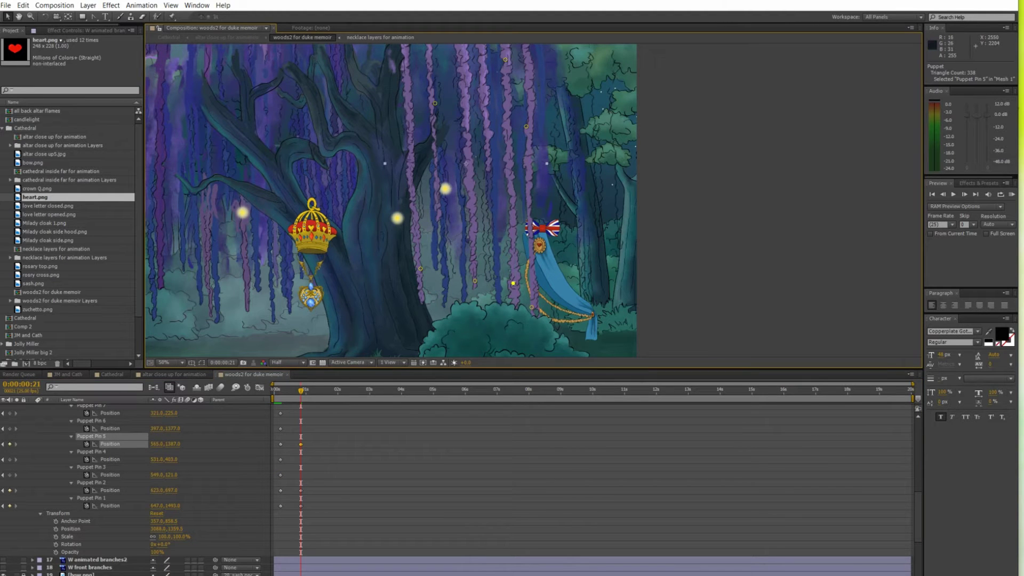
{"action": "key", "text": "space"}
{"action": "key", "text": "space"}
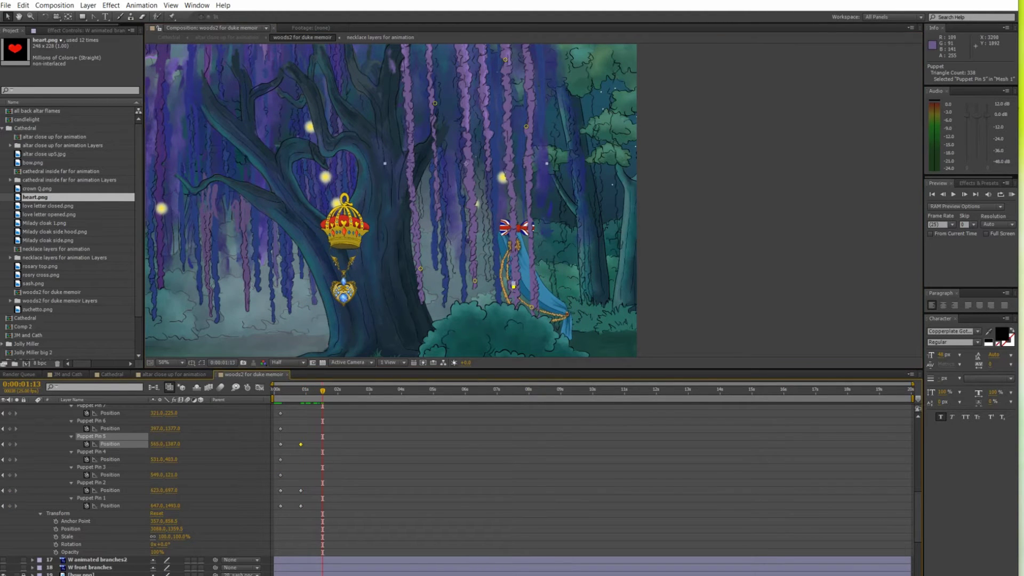
{"action": "left_click_drag", "start_coordinate": [513, 284], "coordinate": [513, 286]}
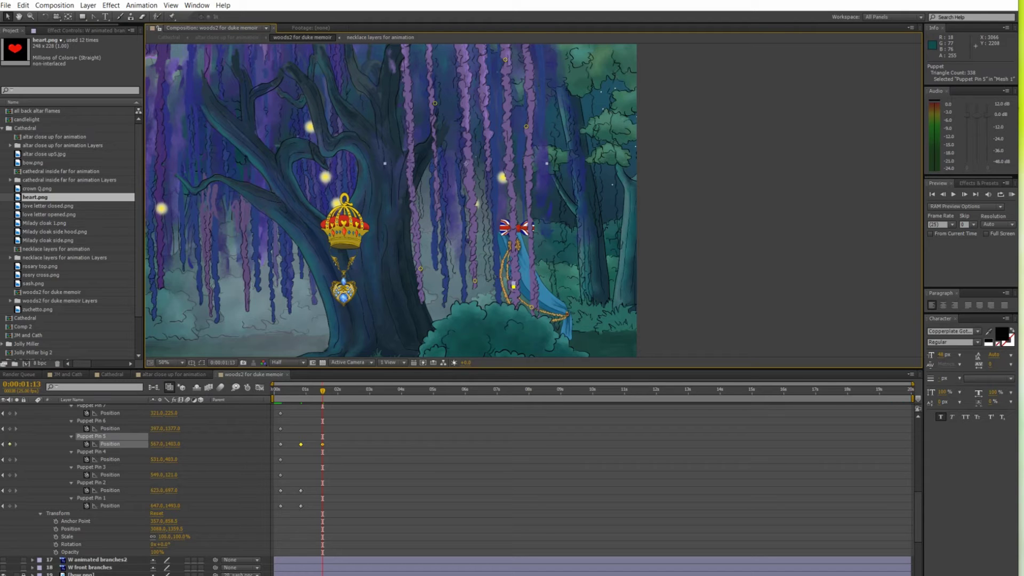
{"action": "key", "text": "space"}
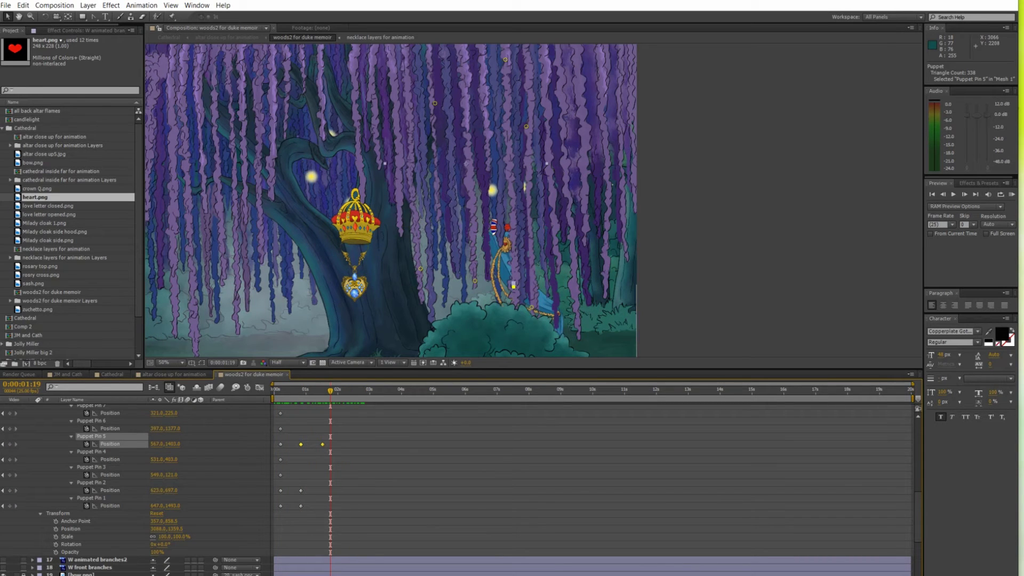
Step: Copy Puppet Pin 5's first Position keyframe to 0:00:02:01
{"action": "left_click", "coordinate": [280, 444]}
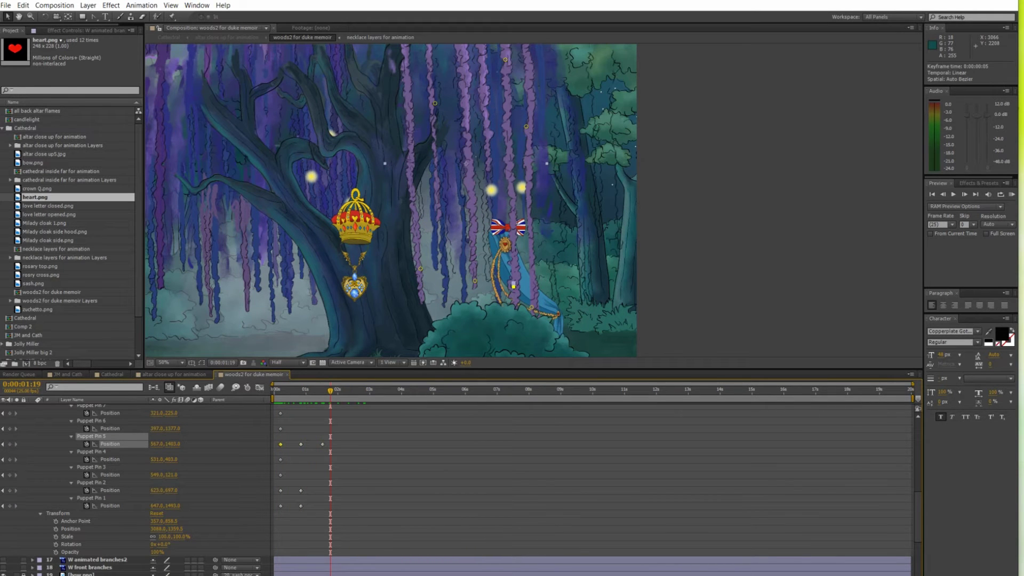
{"action": "key", "text": "ctrl+c"}
{"action": "key", "text": "Page_Down"}
{"action": "key", "text": "Page_Down"}
{"action": "key", "text": "Page_Down"}
{"action": "key", "text": "Page_Down"}
{"action": "key", "text": "Page_Down"}
{"action": "key", "text": "Page_Down"}
{"action": "key", "text": "Page_Down"}
{"action": "key", "text": "ctrl+v"}
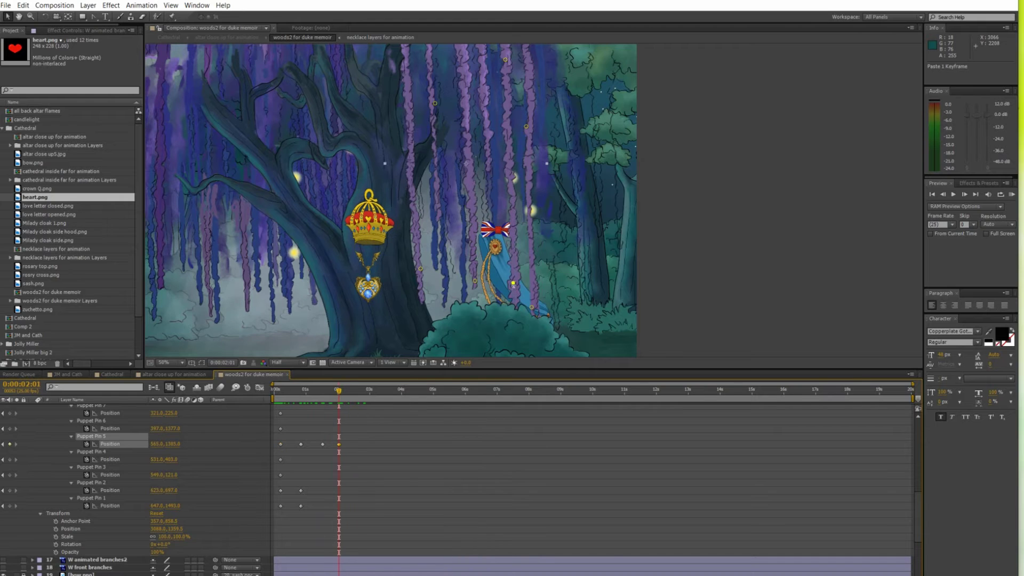
Step: Copy the 0:00:00:21 Position keyframes of Puppet Pin 2 and Puppet Pin 1 to 0:00:02:01 and preview the result
{"action": "left_click", "coordinate": [301, 490]}
{"action": "key", "text": "ctrl+c"}
{"action": "key", "text": "ctrl+v"}
{"action": "left_click", "coordinate": [300, 506]}
{"action": "key", "text": "ctrl+c"}
{"action": "key", "text": "ctrl+v"}
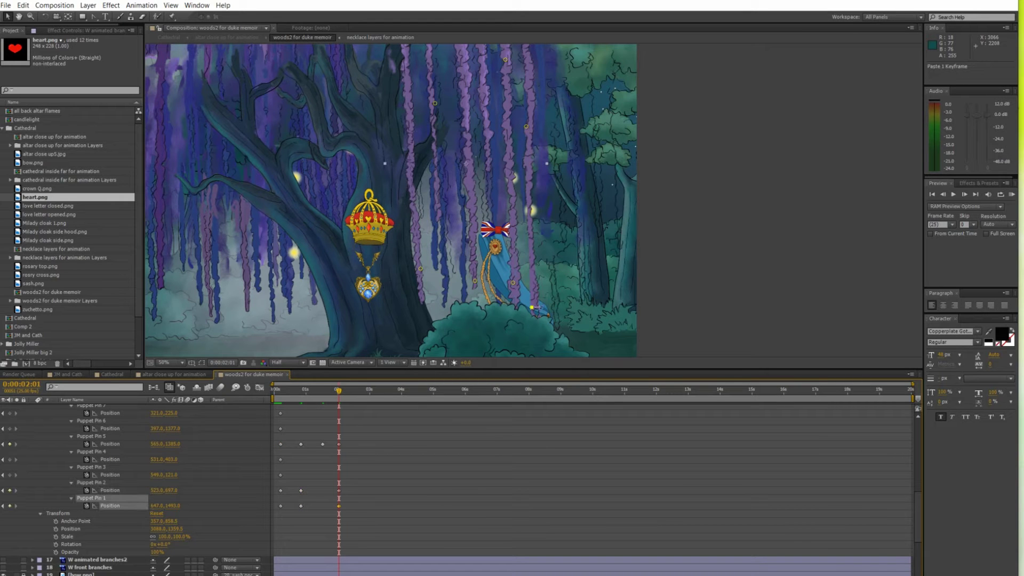
{"action": "mouse_move", "coordinate": [339, 390]}
{"action": "left_mouse_down"}
{"action": "mouse_move", "coordinate": [274, 391]}
{"action": "mouse_move", "coordinate": [344, 390]}
{"action": "left_mouse_up"}
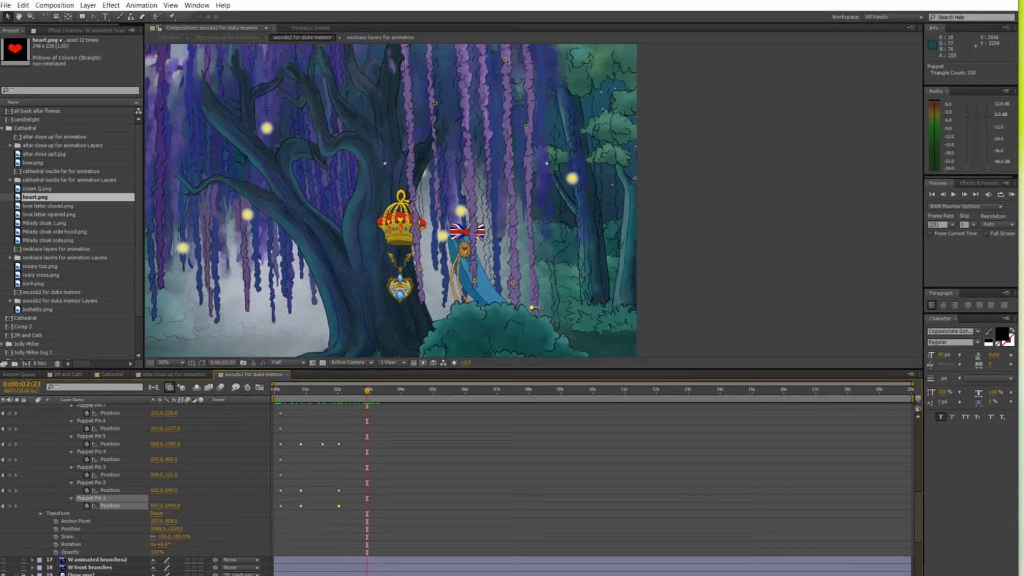
Step: Add a holding Position keyframe to Puppet Pin 6 and shift it to about 0:00:01:19
{"action": "left_click", "coordinate": [281, 475]}
{"action": "left_click", "coordinate": [280, 459]}
{"action": "left_click", "coordinate": [474, 281]}
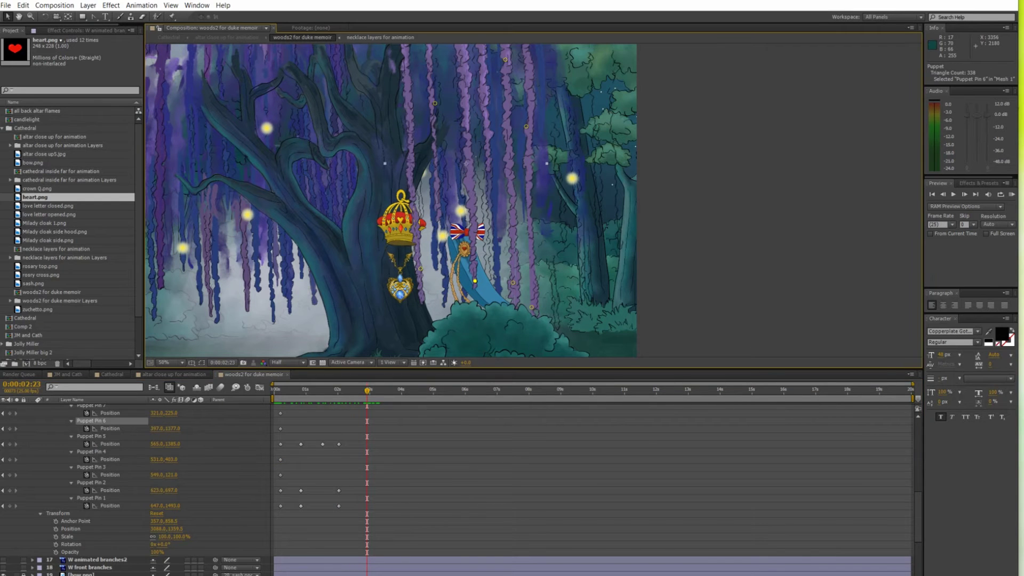
{"action": "mouse_move", "coordinate": [917, 517]}
{"action": "left_mouse_down"}
{"action": "mouse_move", "coordinate": [917, 485]}
{"action": "mouse_move", "coordinate": [918, 522]}
{"action": "mouse_move", "coordinate": [918, 503]}
{"action": "left_mouse_up"}
{"action": "left_click_drag", "start_coordinate": [367, 391], "coordinate": [319, 391]}
{"action": "left_click", "coordinate": [10, 480]}
{"action": "left_click_drag", "start_coordinate": [318, 480], "coordinate": [321, 479]}
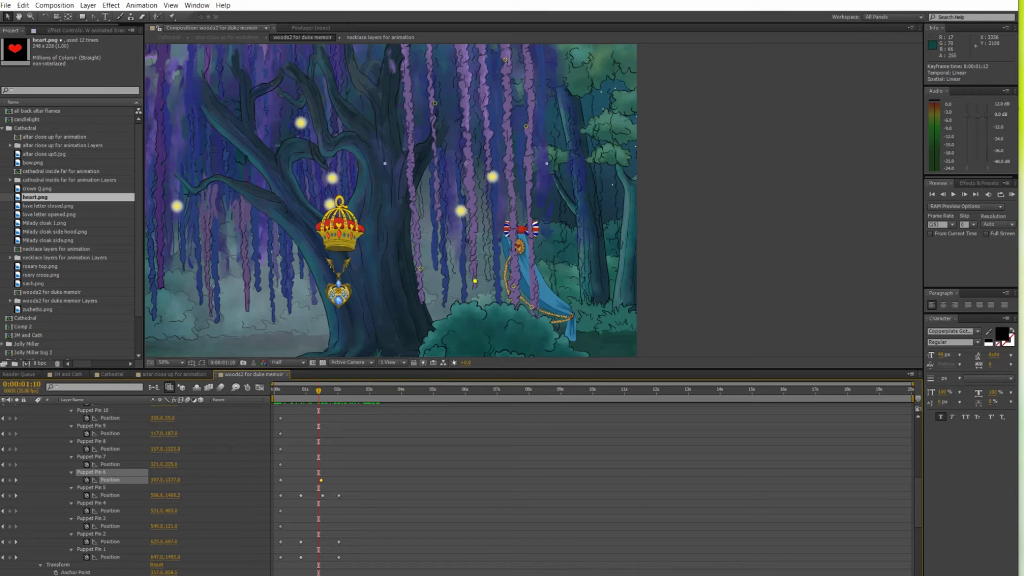
{"action": "left_click_drag", "start_coordinate": [318, 391], "coordinate": [339, 391]}
{"action": "left_click_drag", "start_coordinate": [321, 480], "coordinate": [330, 480]}
Step: Keyframe Puppet Pin 6 swinging left at 0:00:02:17 and right about a second after that, and retime its keyframes
{"action": "left_click_drag", "start_coordinate": [339, 391], "coordinate": [359, 391]}
{"action": "left_click_drag", "start_coordinate": [475, 281], "coordinate": [464, 281]}
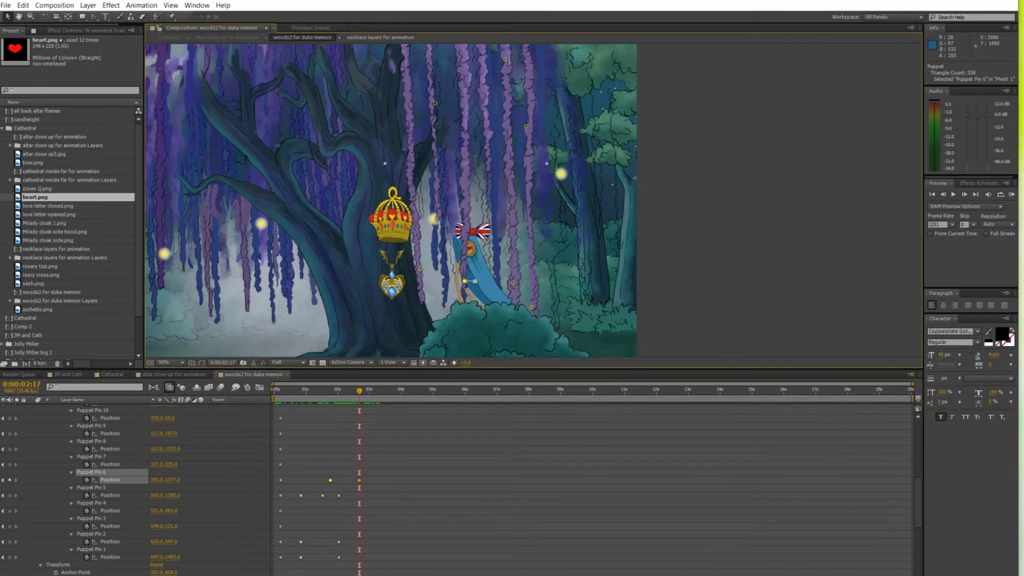
{"action": "left_click_drag", "start_coordinate": [359, 391], "coordinate": [386, 391]}
{"action": "left_click_drag", "start_coordinate": [465, 281], "coordinate": [482, 282]}
{"action": "mouse_move", "coordinate": [385, 391]}
{"action": "left_mouse_down"}
{"action": "mouse_move", "coordinate": [298, 391]}
{"action": "mouse_move", "coordinate": [384, 390]}
{"action": "left_mouse_up"}
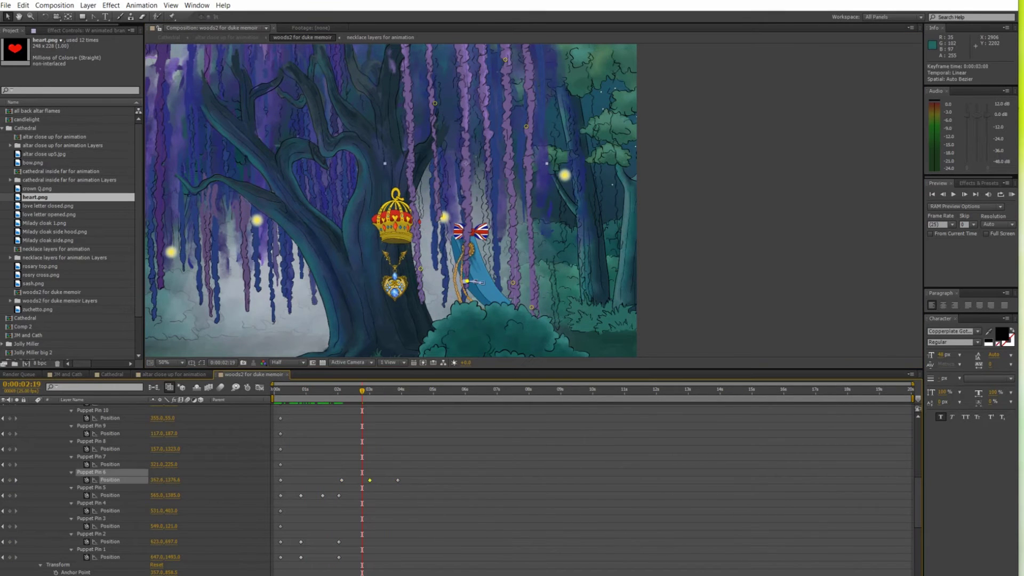
Step: Keyframe Puppet Pin 6 swinging back left at 0:00:04:12, paste its resting Position at 0:00:05:04, and preview the motion
{"action": "left_click_drag", "start_coordinate": [362, 391], "coordinate": [422, 390]}
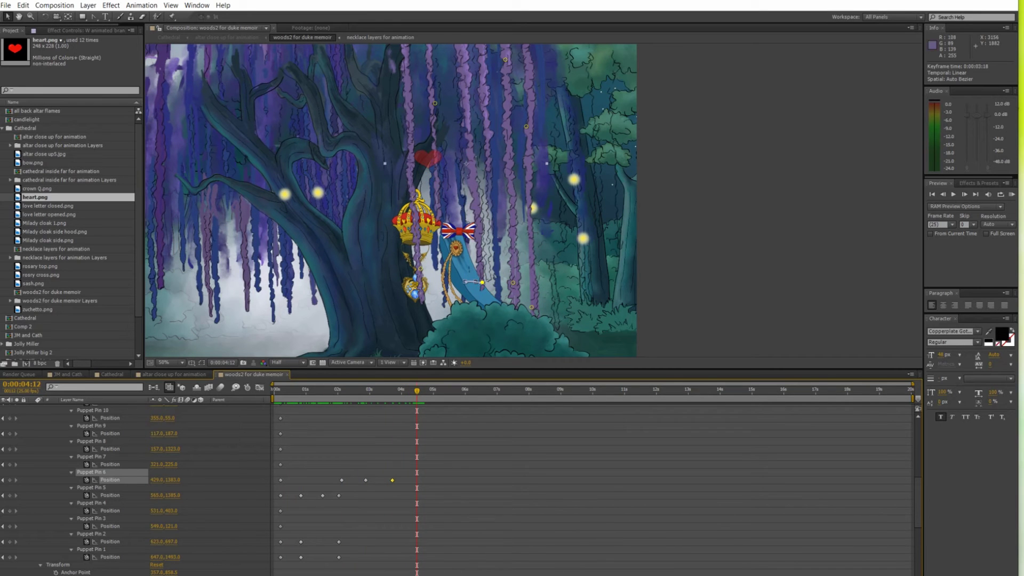
{"action": "left_click_drag", "start_coordinate": [482, 282], "coordinate": [470, 284]}
{"action": "mouse_move", "coordinate": [417, 390]}
{"action": "left_mouse_down"}
{"action": "mouse_move", "coordinate": [341, 391]}
{"action": "mouse_move", "coordinate": [431, 391]}
{"action": "left_mouse_up"}
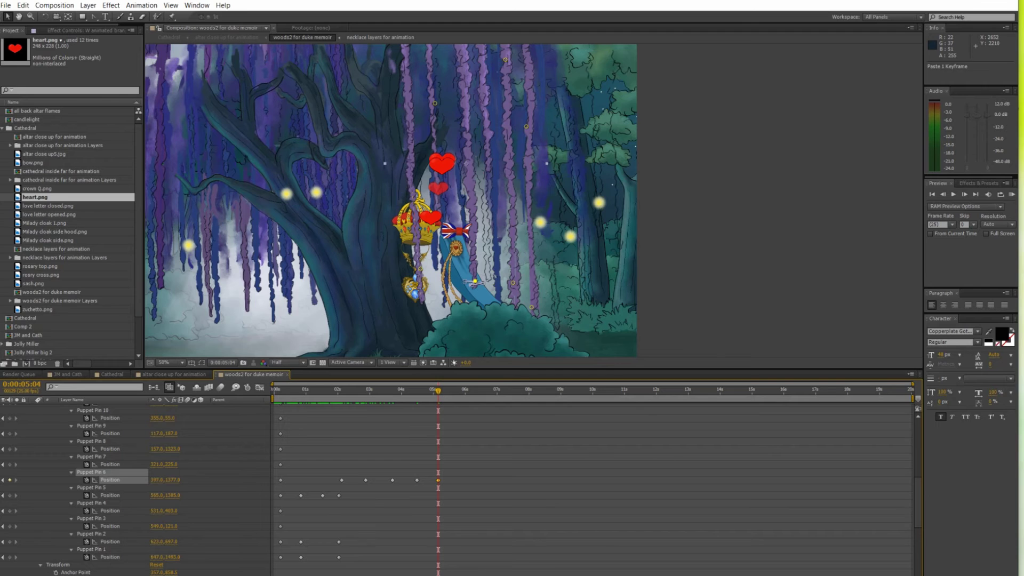
{"action": "left_click_drag", "start_coordinate": [438, 390], "coordinate": [462, 391]}
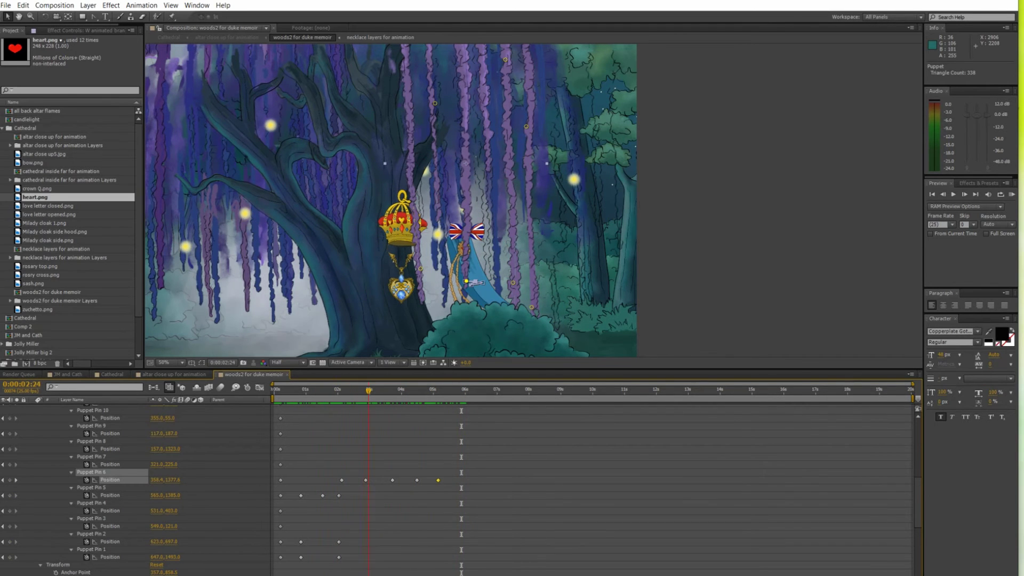
Step: Add a holding Position keyframe for Puppet Pin 8 at 0:00:02:24
{"action": "left_click", "coordinate": [421, 268]}
{"action": "left_click", "coordinate": [10, 449]}
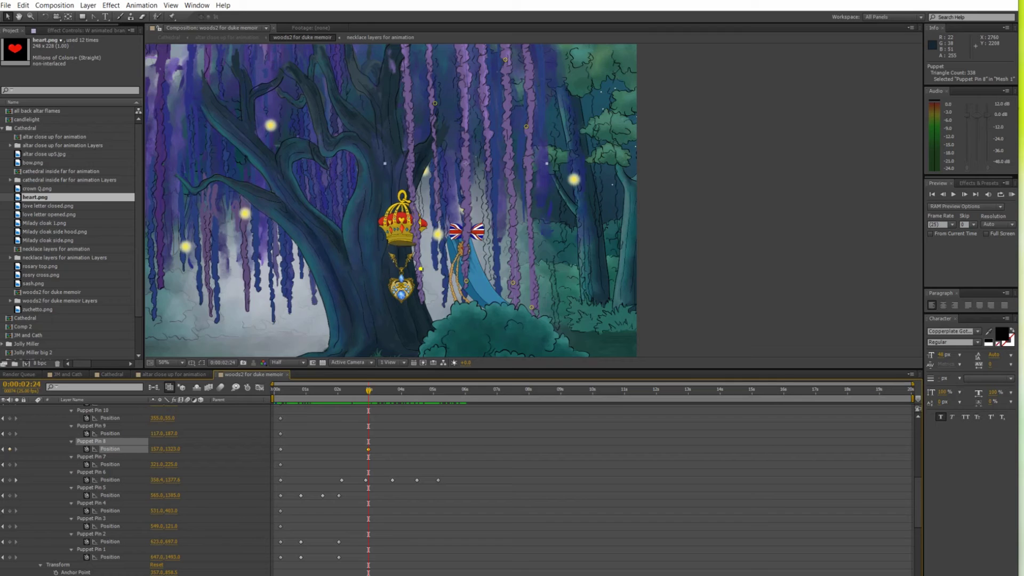
{"action": "left_click_drag", "start_coordinate": [369, 391], "coordinate": [381, 391]}
{"action": "left_click_drag", "start_coordinate": [423, 267], "coordinate": [434, 264]}
{"action": "left_click_drag", "start_coordinate": [366, 391], "coordinate": [385, 390]}
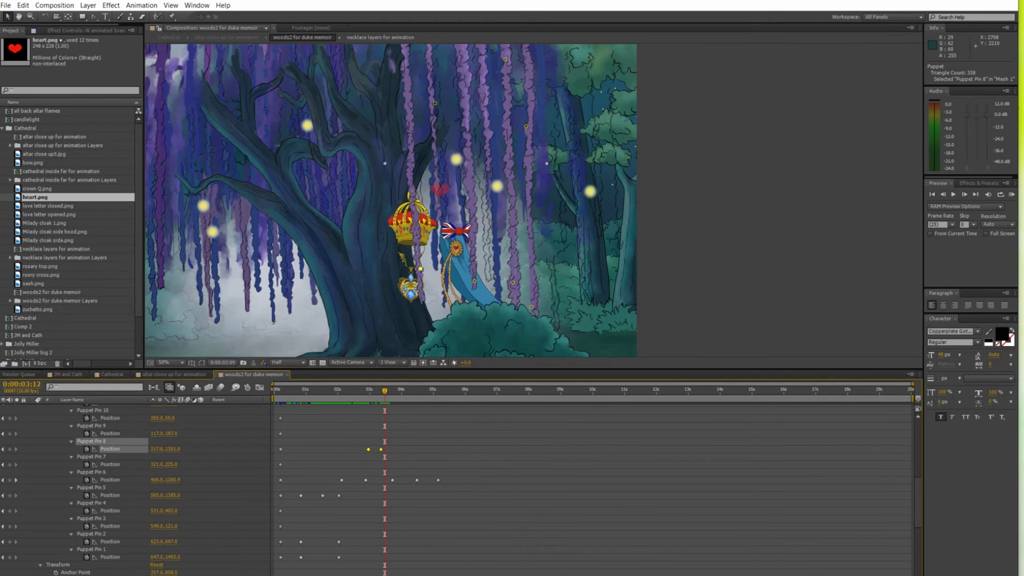
{"action": "key", "text": "ctrl+z"}
Step: Hold Puppet Pin 4 with a keyframe near 0:00:01:01, sway it slightly at 0:00:01:13, and continue its Position keyframes to about 0:00:03:04
{"action": "key", "text": "Home"}
{"action": "key", "text": "space"}
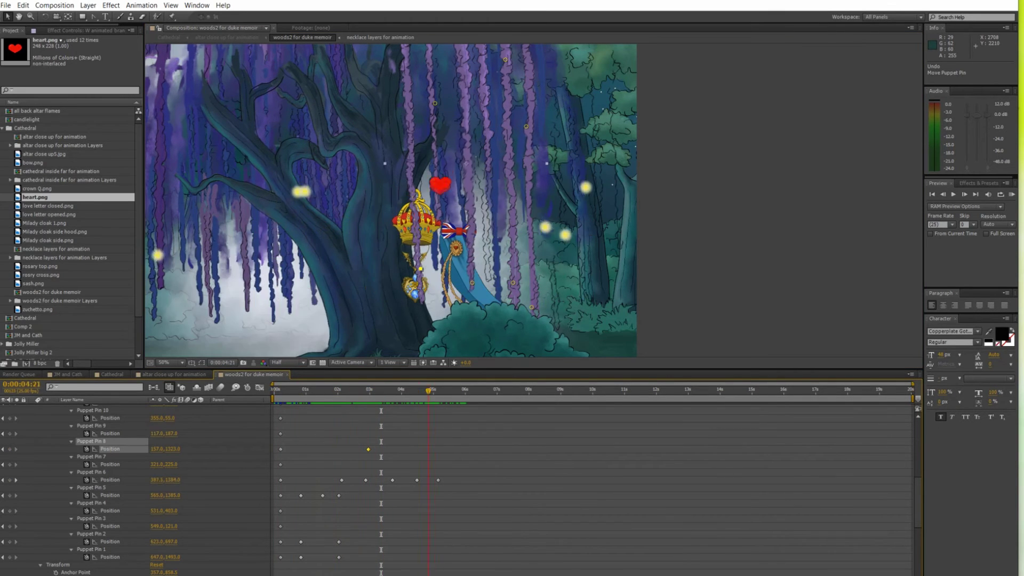
{"action": "scroll", "coordinate": [602, 177], "scroll_direction": "down", "scroll_amount": 3}
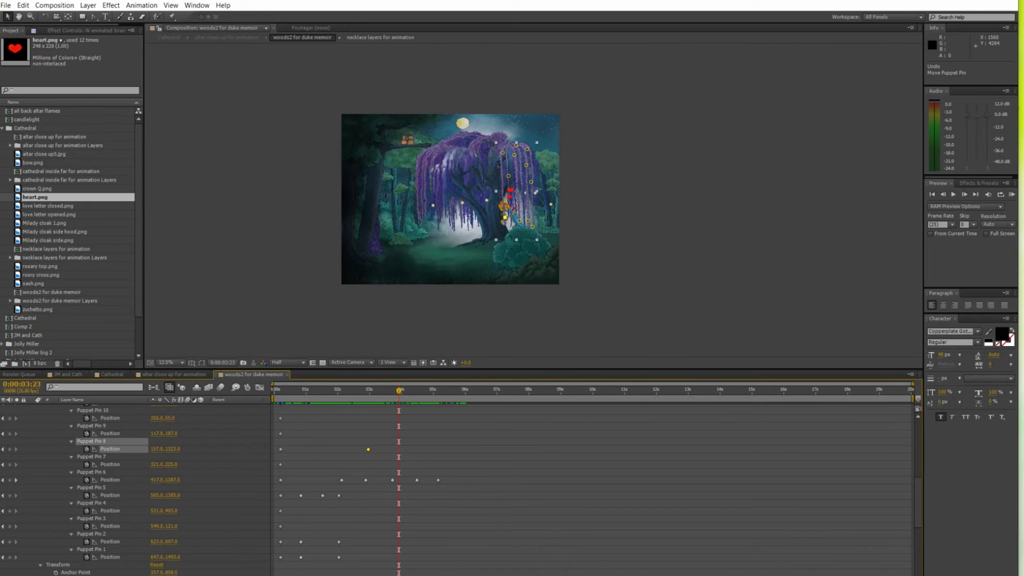
{"action": "left_click_drag", "start_coordinate": [399, 391], "coordinate": [304, 391]}
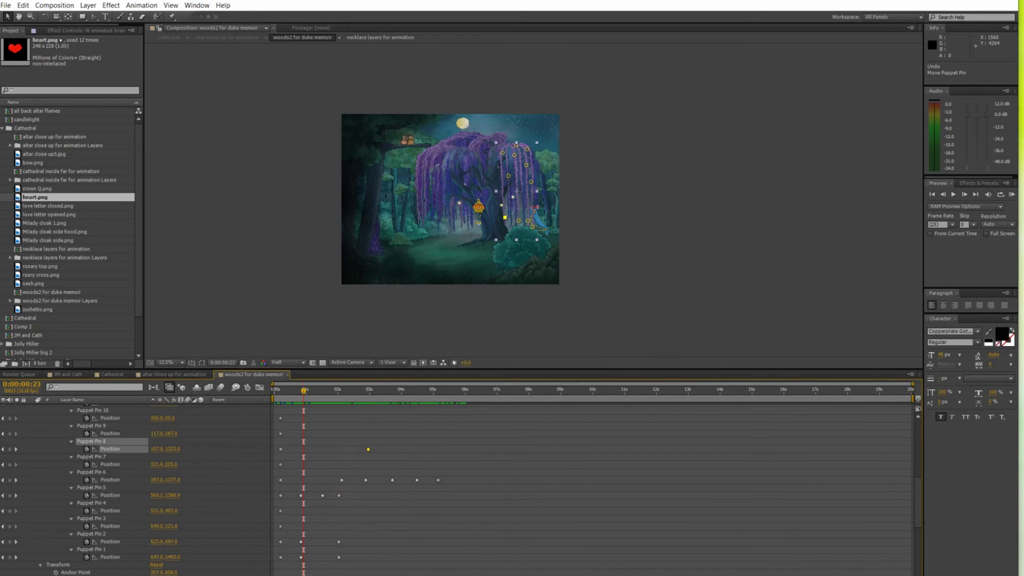
{"action": "left_click", "coordinate": [526, 165]}
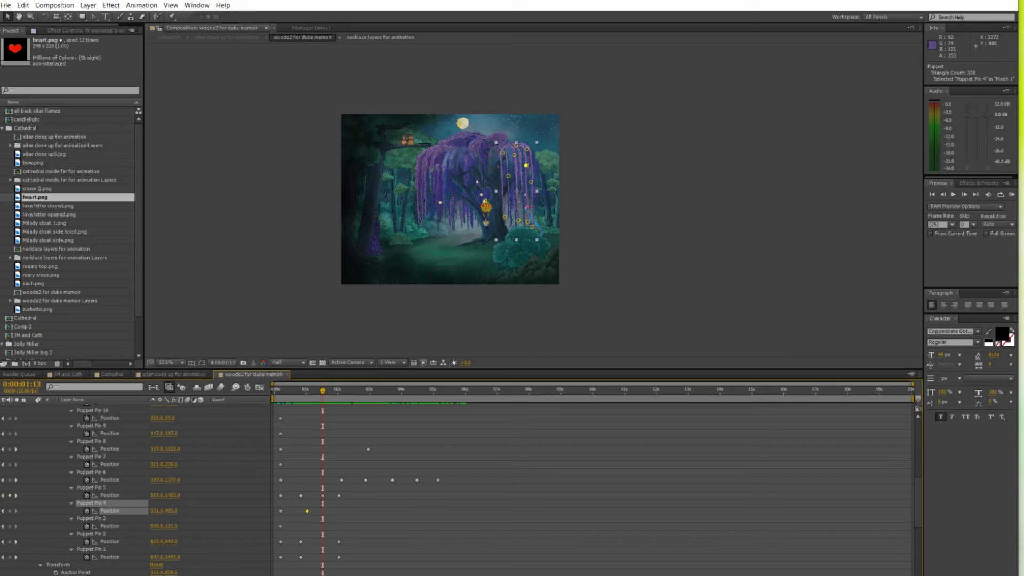
{"action": "left_click_drag", "start_coordinate": [527, 165], "coordinate": [527, 165]}
{"action": "left_click_drag", "start_coordinate": [322, 391], "coordinate": [321, 391]}
{"action": "key", "text": "k"}
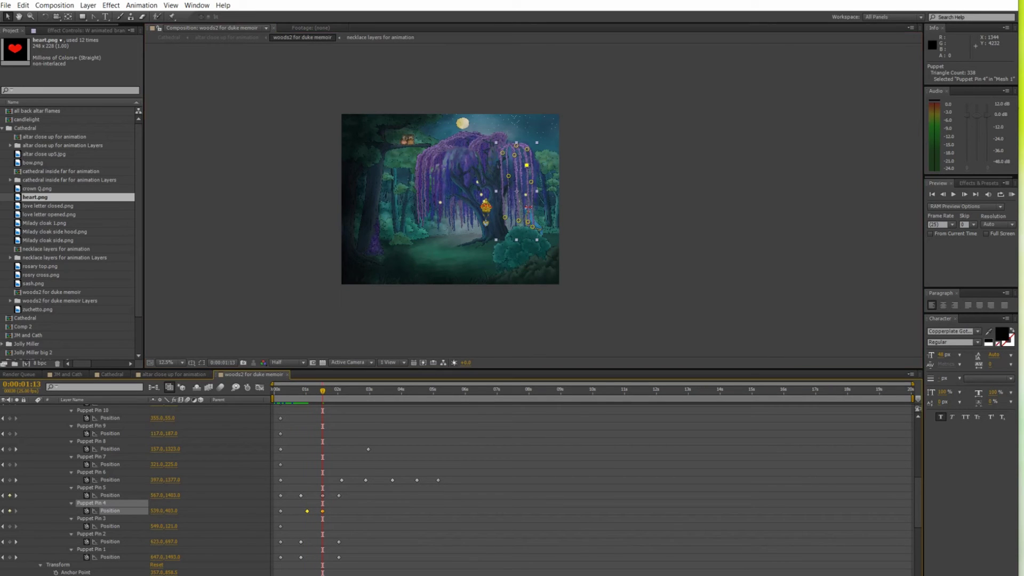
{"action": "left_click_drag", "start_coordinate": [527, 165], "coordinate": [525, 164]}
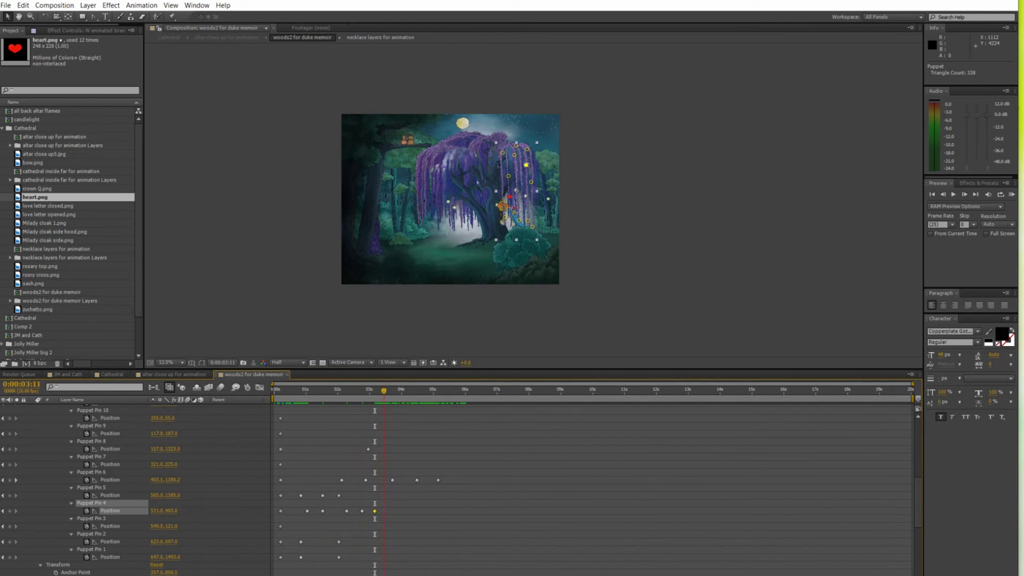
Step: Preview the branch sway from about 0:00:02:11 with the whole willow in view
{"action": "left_click_drag", "start_coordinate": [346, 390], "coordinate": [351, 391]}
{"action": "scroll", "coordinate": [533, 200], "scroll_direction": "up", "scroll_amount": 1}
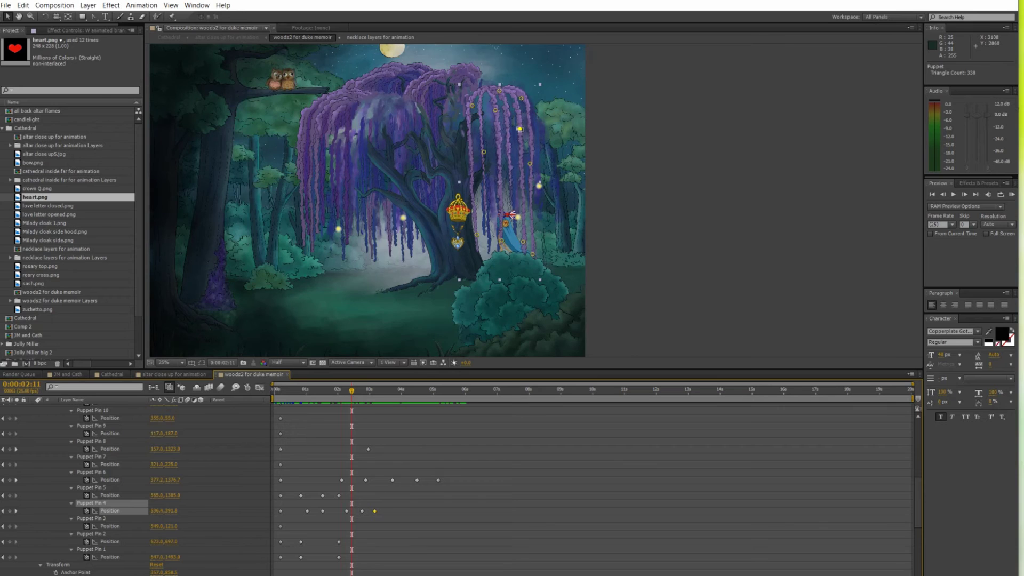
{"action": "key", "text": "KP_0"}
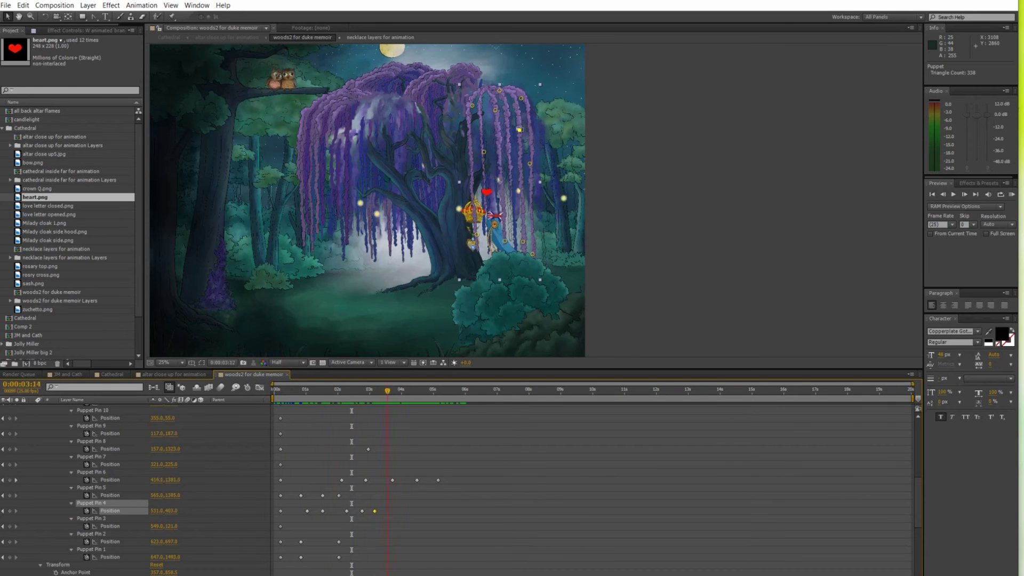
{"action": "left_click", "coordinate": [387, 391]}
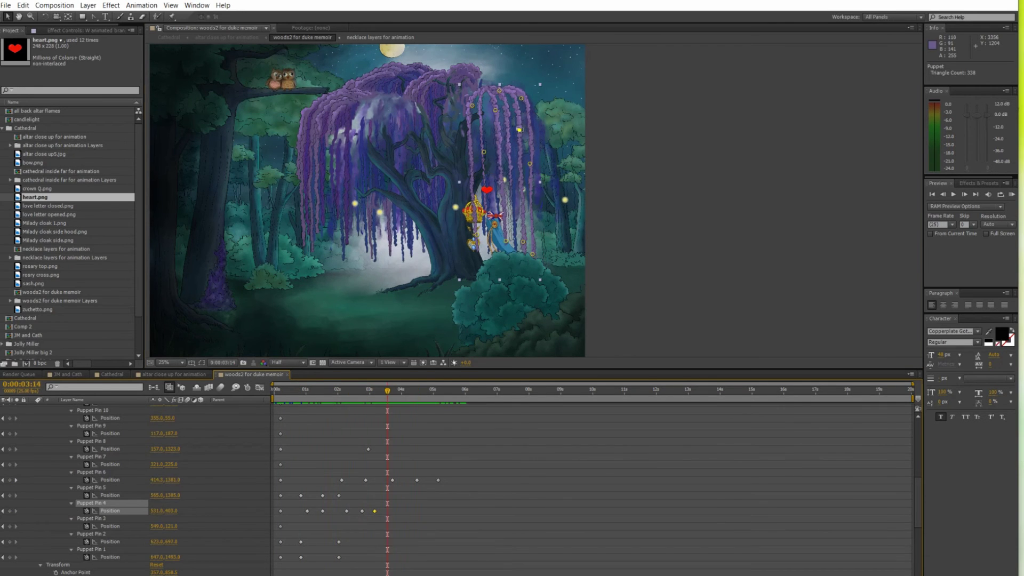
Step: Remove Puppet Pin 2's 0:00:02:01 keyframe, sway the pin left at 0:00:01:12, and add a resting keyframe at 0:00:02:02
{"action": "left_click_drag", "start_coordinate": [530, 164], "coordinate": [529, 164]}
{"action": "left_click_drag", "start_coordinate": [387, 391], "coordinate": [343, 391]}
{"action": "left_click_drag", "start_coordinate": [387, 542], "coordinate": [334, 561]}
{"action": "left_click_drag", "start_coordinate": [343, 391], "coordinate": [321, 391]}
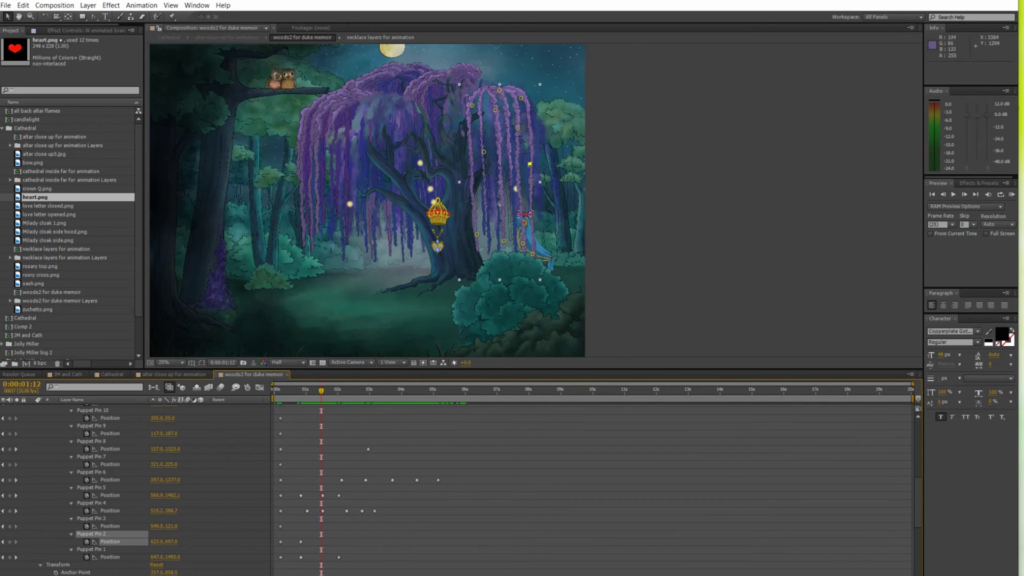
{"action": "left_click_drag", "start_coordinate": [530, 164], "coordinate": [526, 165]}
{"action": "key", "text": "space"}
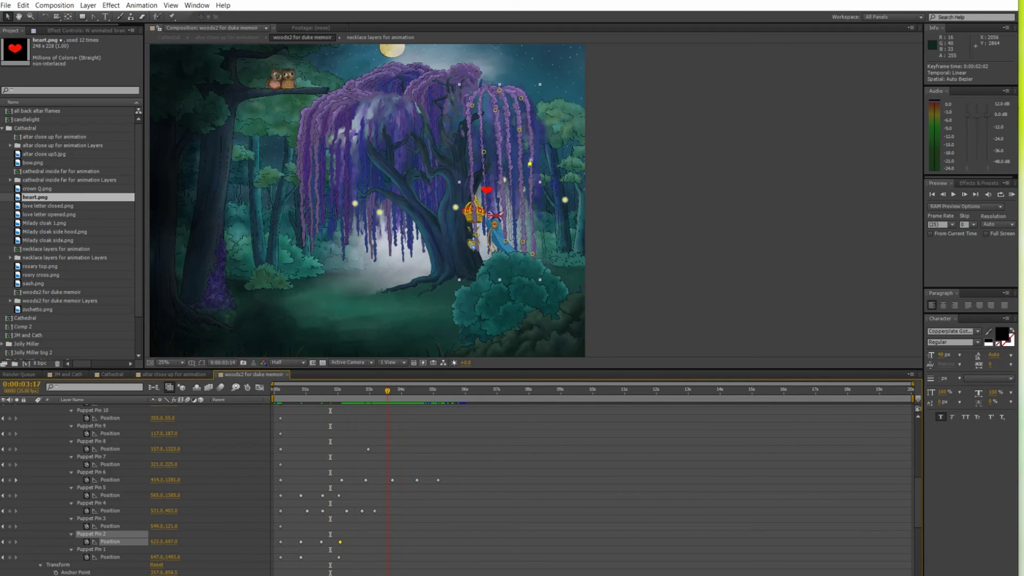
Step: Shift Puppet Pin 2's last two keyframes slightly later and add Puppet Pin 9 Position keyframes between about 0:00:02:10 and 0:00:03:23
{"action": "left_click_drag", "start_coordinate": [343, 391], "coordinate": [352, 391]}
{"action": "left_click_drag", "start_coordinate": [315, 535], "coordinate": [347, 550]}
{"action": "left_click", "coordinate": [353, 534]}
{"action": "left_click_drag", "start_coordinate": [340, 542], "coordinate": [352, 542]}
{"action": "left_click_drag", "start_coordinate": [352, 390], "coordinate": [367, 391]}
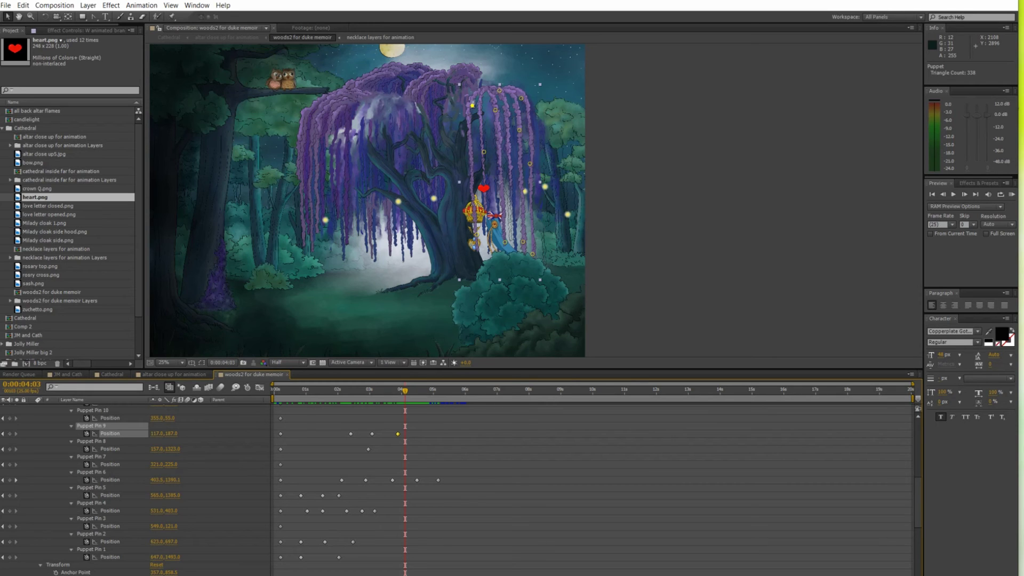
Step: Collapse and lock the W animated branches layer, and show the W animated branches2 and W front branches layers
{"action": "scroll", "coordinate": [107, 487], "scroll_direction": "up", "scroll_amount": 10}
{"action": "left_click", "coordinate": [32, 493]}
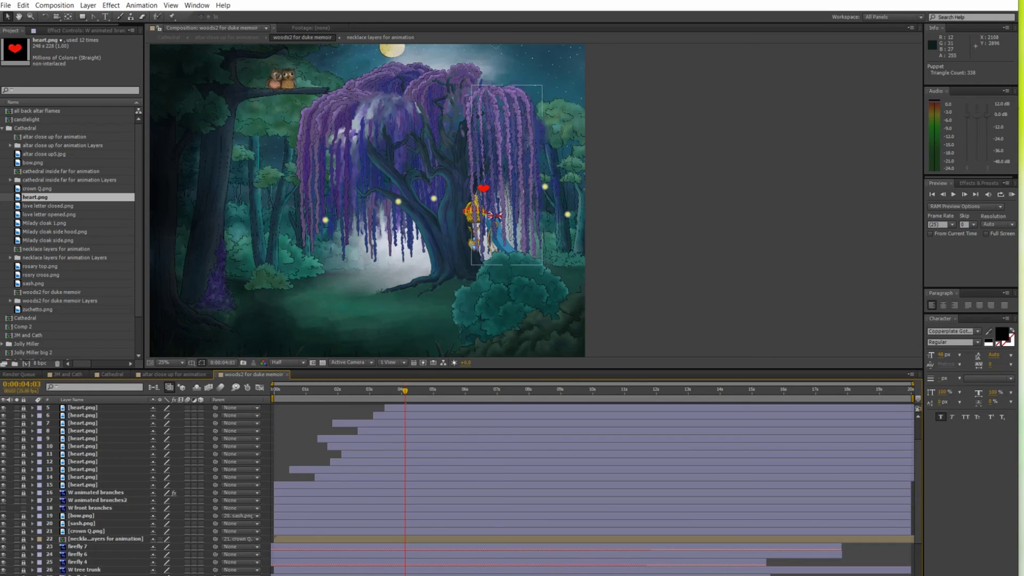
{"action": "left_click", "coordinate": [24, 493]}
{"action": "left_click", "coordinate": [3, 500]}
{"action": "left_click", "coordinate": [3, 508]}
{"action": "left_click", "coordinate": [97, 500]}
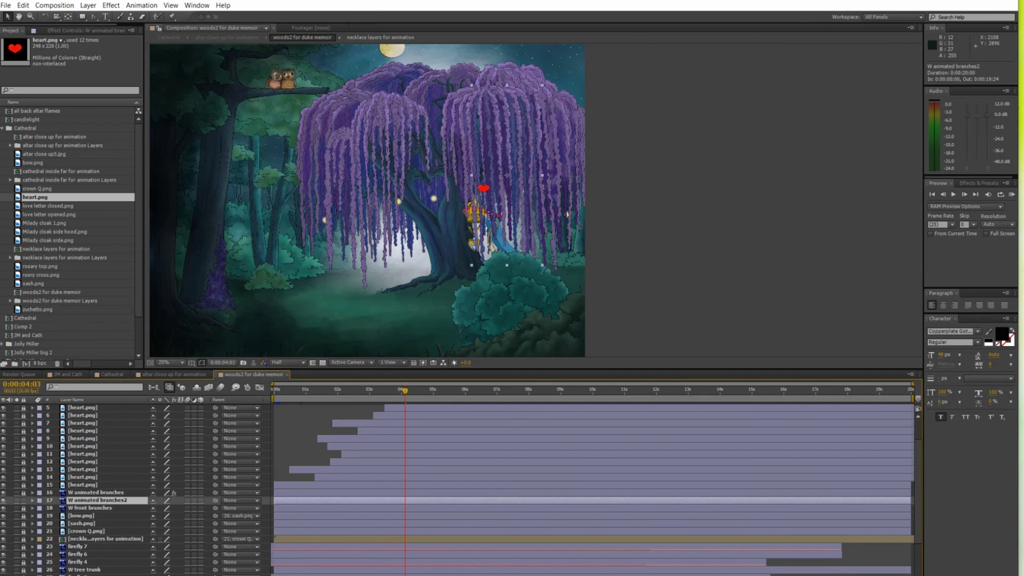
Step: RAM-preview the composition, set the viewer to 50% magnification and Full resolution, and start another RAM preview
{"action": "scroll", "coordinate": [531, 202], "scroll_direction": "up", "scroll_amount": 2}
{"action": "mouse_move", "coordinate": [404, 391]}
{"action": "left_mouse_down"}
{"action": "mouse_move", "coordinate": [441, 390]}
{"action": "mouse_move", "coordinate": [417, 390]}
{"action": "left_mouse_up"}
{"action": "key", "text": "comma"}
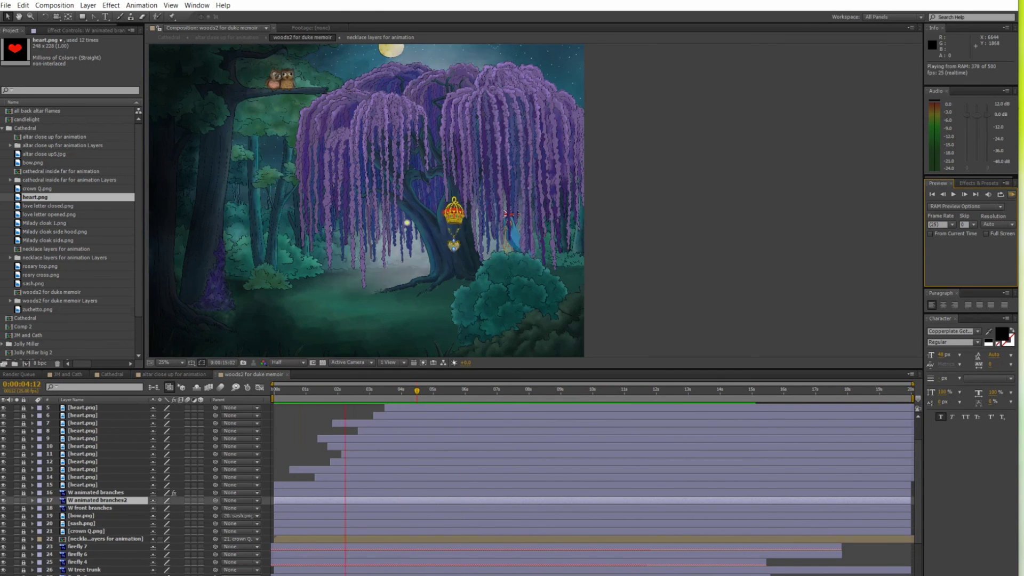
{"action": "key", "text": "period"}
{"action": "left_click", "coordinate": [288, 362]}
{"action": "left_click", "coordinate": [285, 353]}
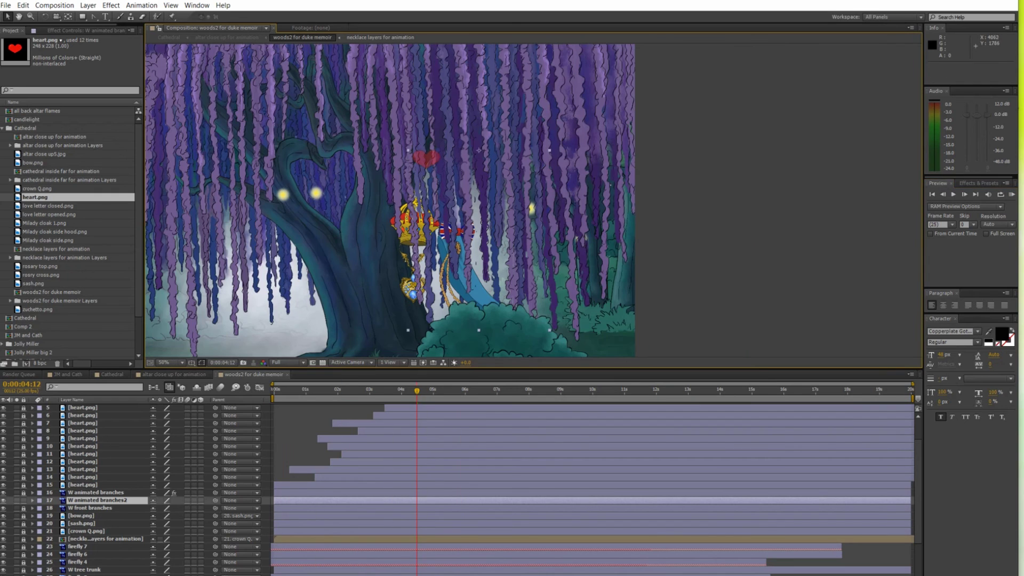
{"action": "left_click", "coordinate": [1011, 195]}
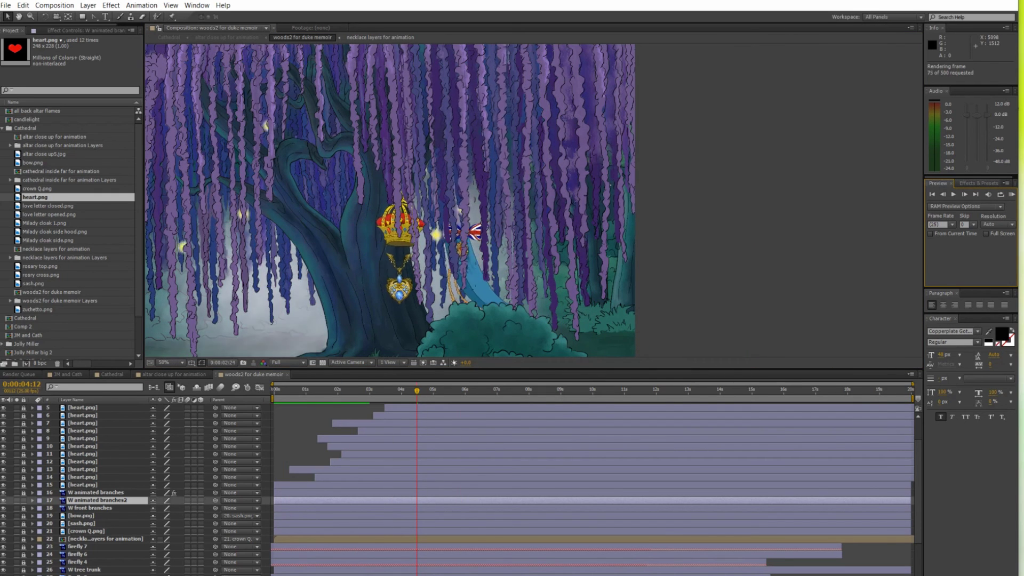